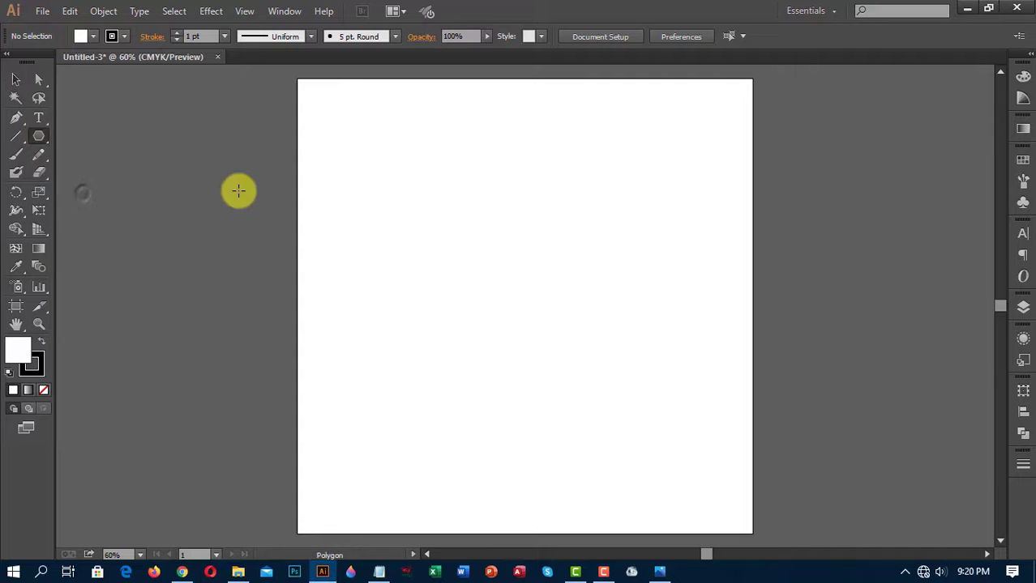
Draw an upward-pointing triangle with the Polygon tool at the artboard's upper left edge.
left_click_drag(238, 190, 276, 293)
key("Down")
key("Down")
key("Left")
key("v")
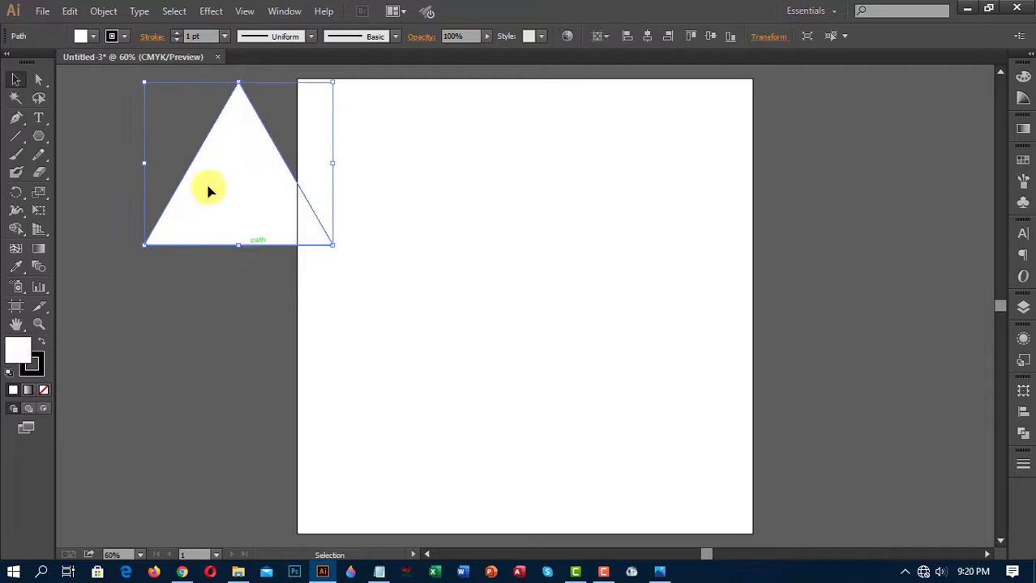
Remove the triangle's stroke and fill it with dark blue.
left_click(111, 36)
left_click(10, 62)
left_click(81, 36)
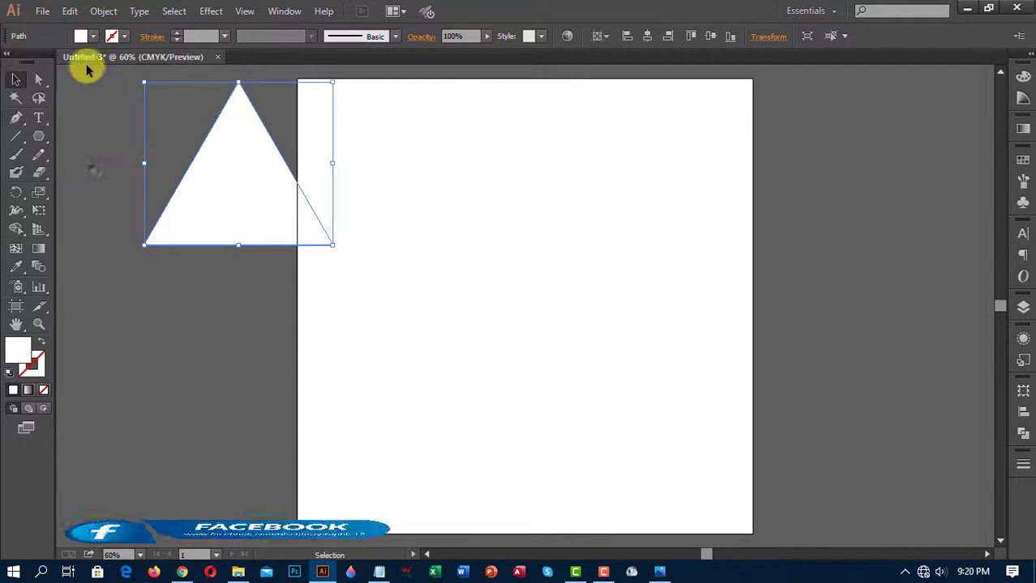
left_click(81, 36)
left_click(94, 59)
left_click(96, 150)
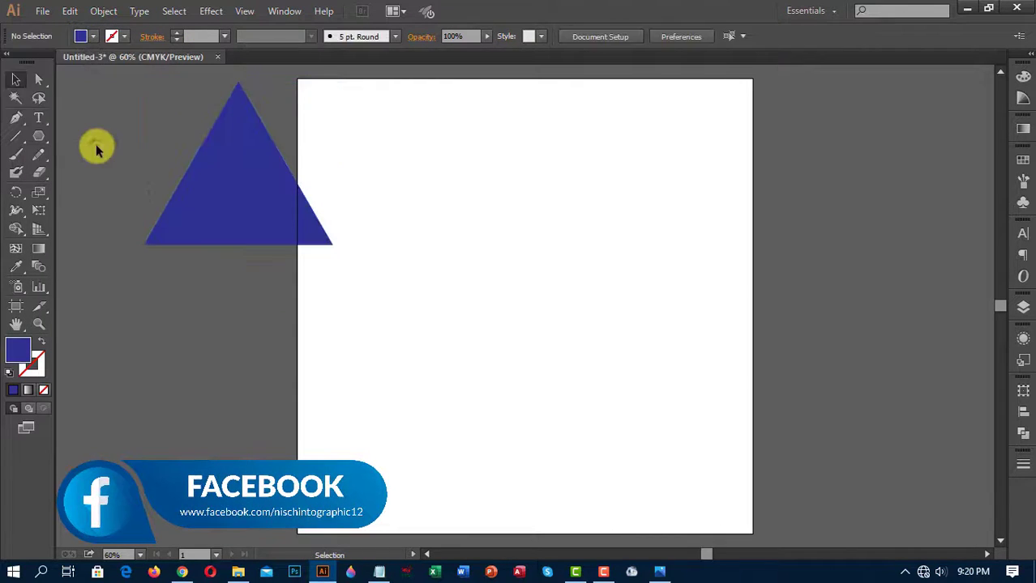
Rotate the triangle to point right, move it onto the artboard's left half and reduce its height.
left_click(250, 220)
left_click_drag(332, 254, 195, 320)
left_click_drag(247, 184, 464, 267)
left_click_drag(370, 154, 368, 208)
left_click(312, 282)
left_click(435, 280)
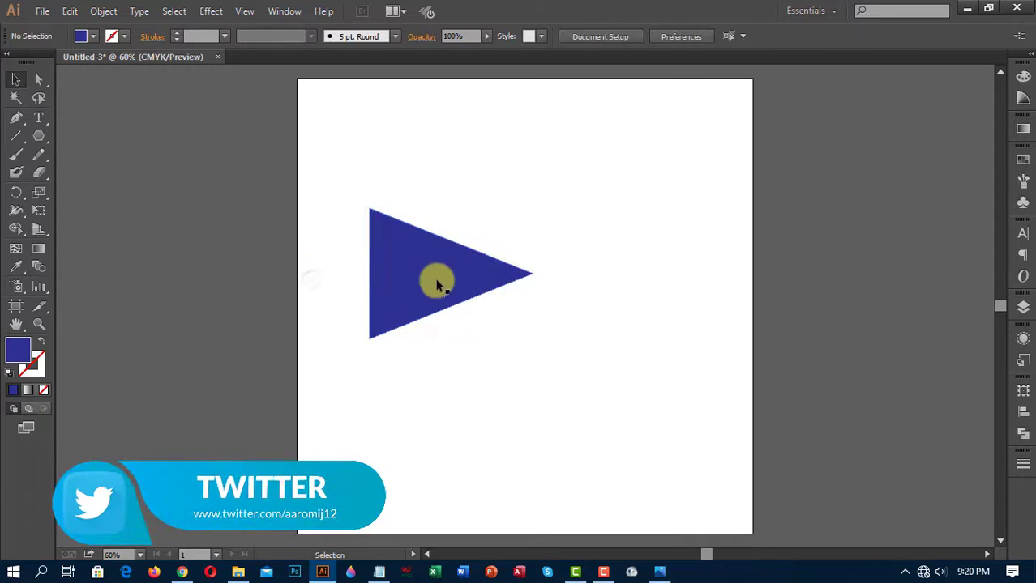
Shorten the triangle's length and height slightly, and scale it down a little proportionally.
left_click_drag(535, 276, 514, 274)
left_click(590, 277)
left_click(438, 276)
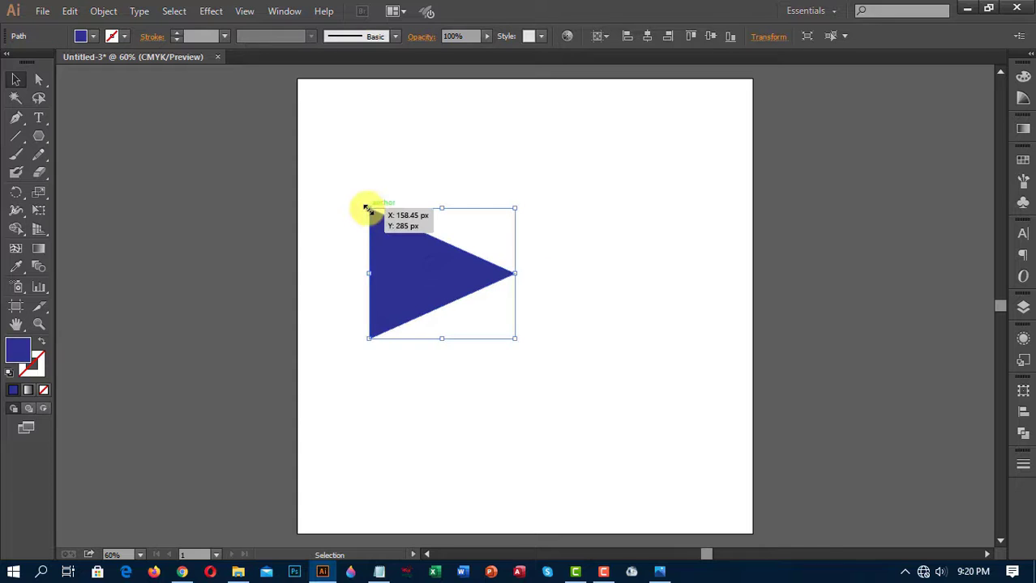
left_click_drag(368, 208, 368, 215)
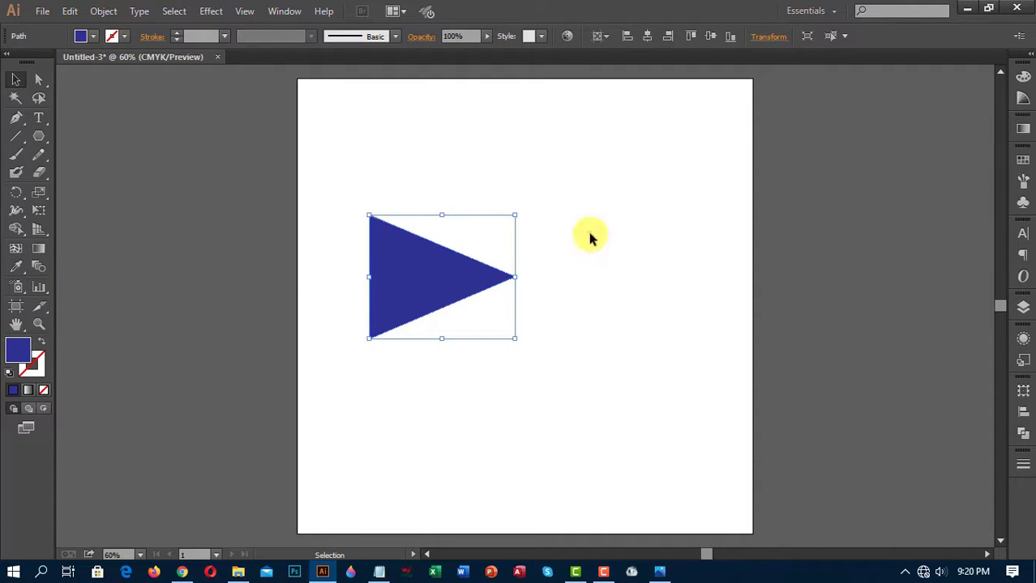
left_click(589, 237)
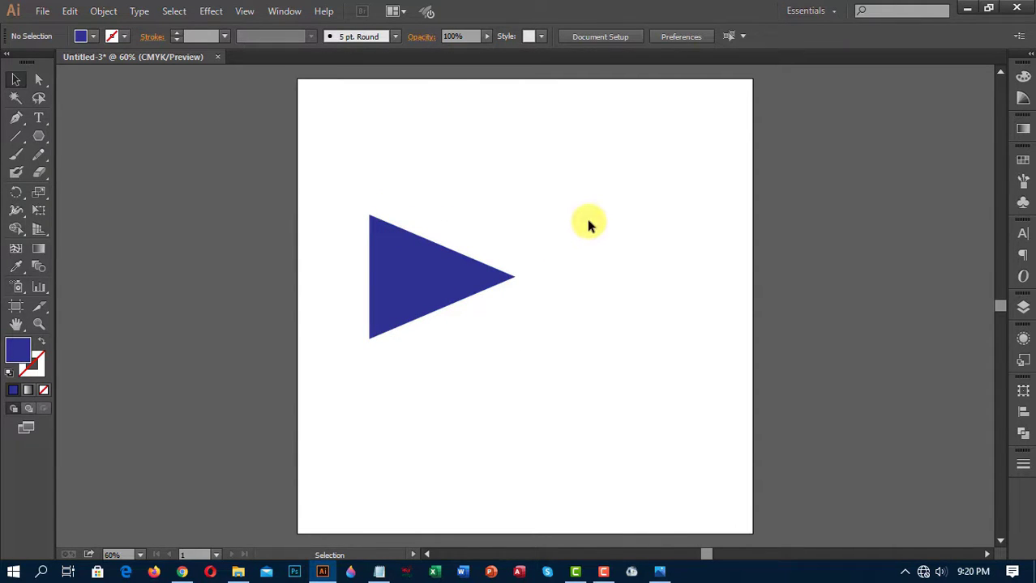
left_click(442, 270)
left_click_drag(441, 214, 442, 226)
left_click(585, 245)
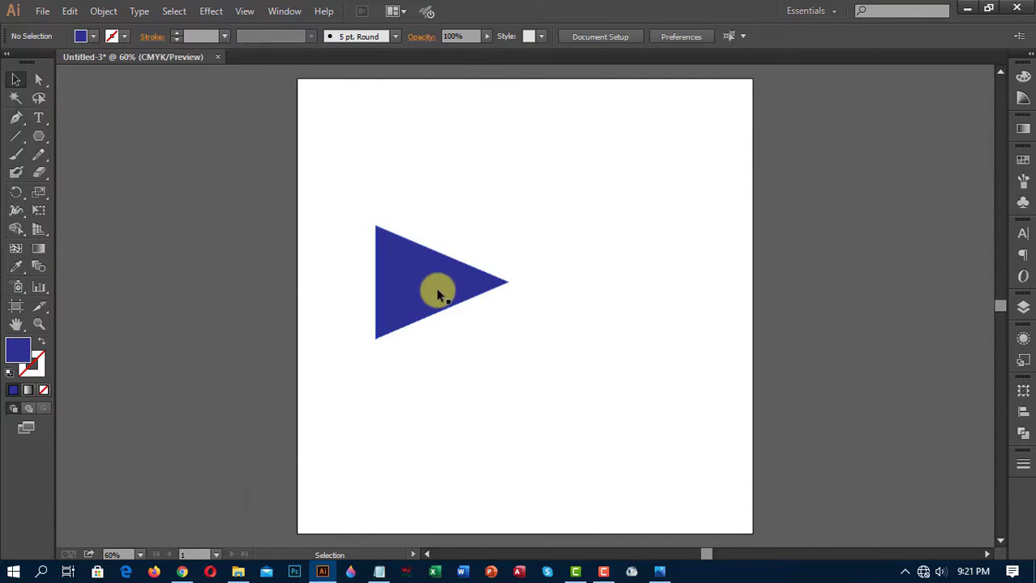
Duplicate the triangle to its right and turn the copy around to point left.
left_click_drag(424, 291, 622, 292)
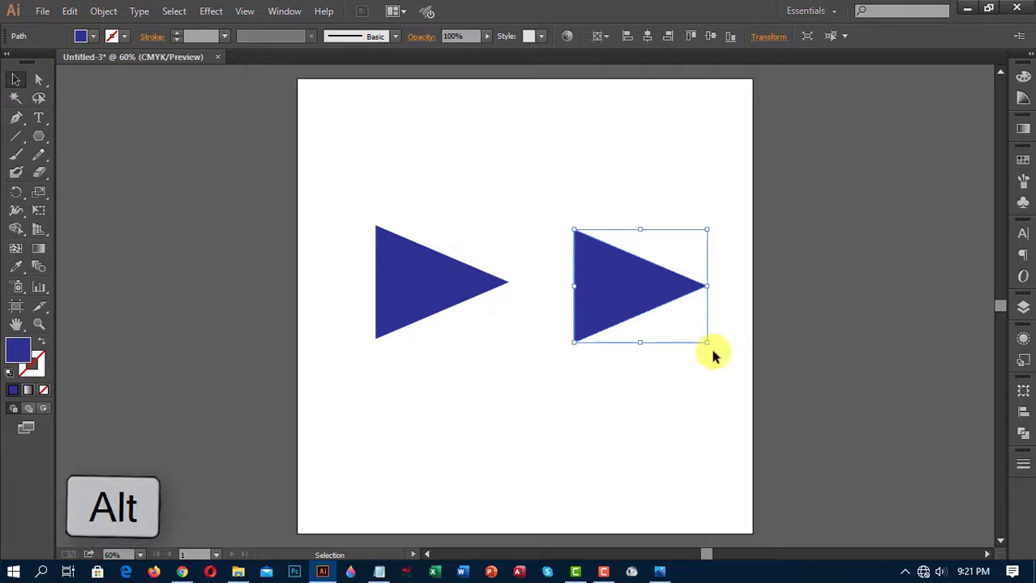
left_click_drag(711, 349, 541, 243)
left_click(656, 425)
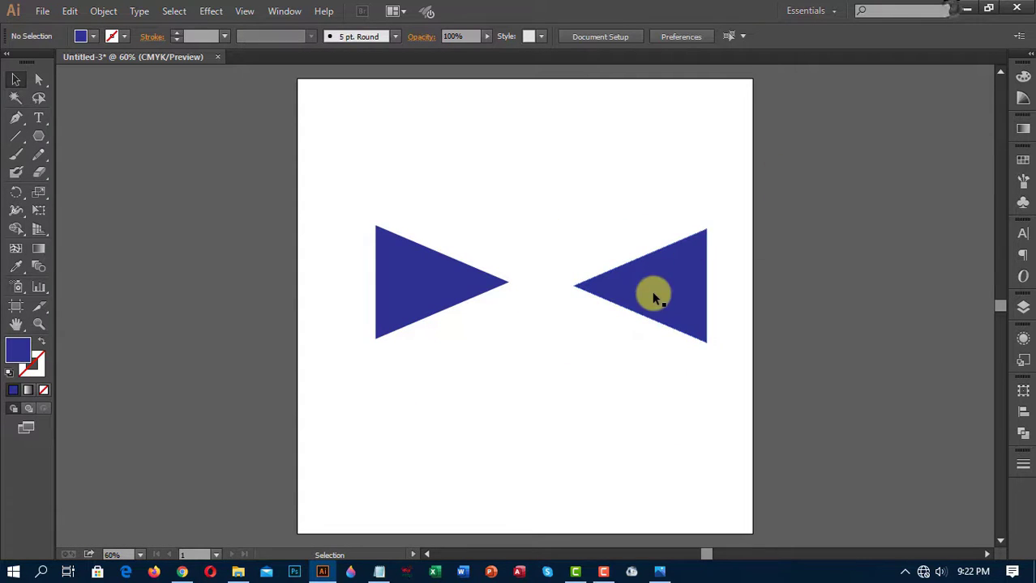
Duplicate both triangles around the artboard, left-pointing copies mostly on the right and right-pointing ones on the left, for eight of each.
left_click_drag(668, 289, 837, 380)
left_click(659, 433)
left_click(924, 388)
left_click(408, 306)
left_click_drag(415, 273, 185, 160)
left_click_drag(205, 154, 127, 231)
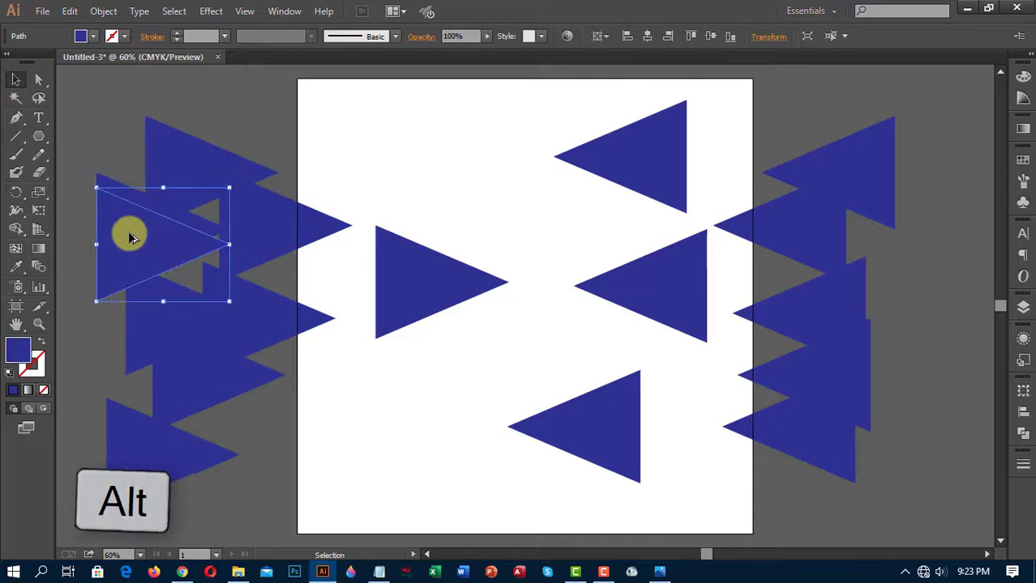
left_click(103, 135)
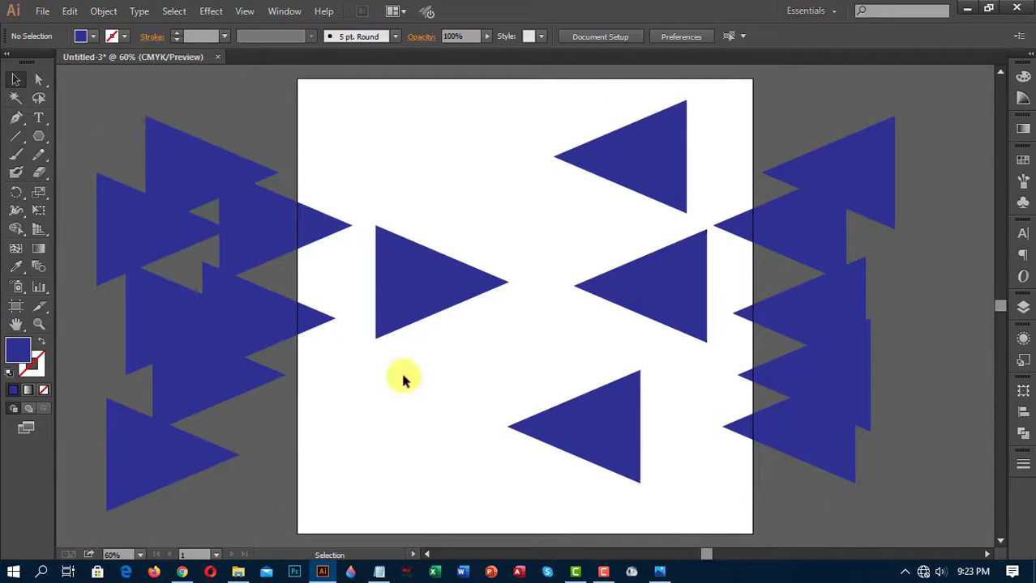
Join a left-pointing and a right-pointing triangle along their vertical edges into a rhombus near the artboard's upper edge.
left_click_drag(637, 171, 458, 169)
left_click(319, 131)
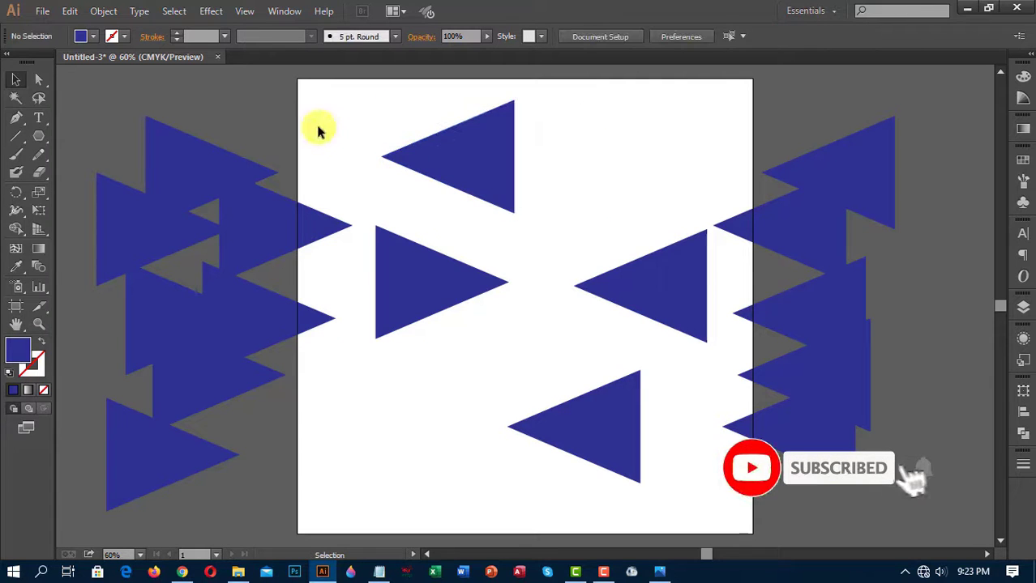
left_click_drag(162, 175, 556, 154)
left_click(420, 117)
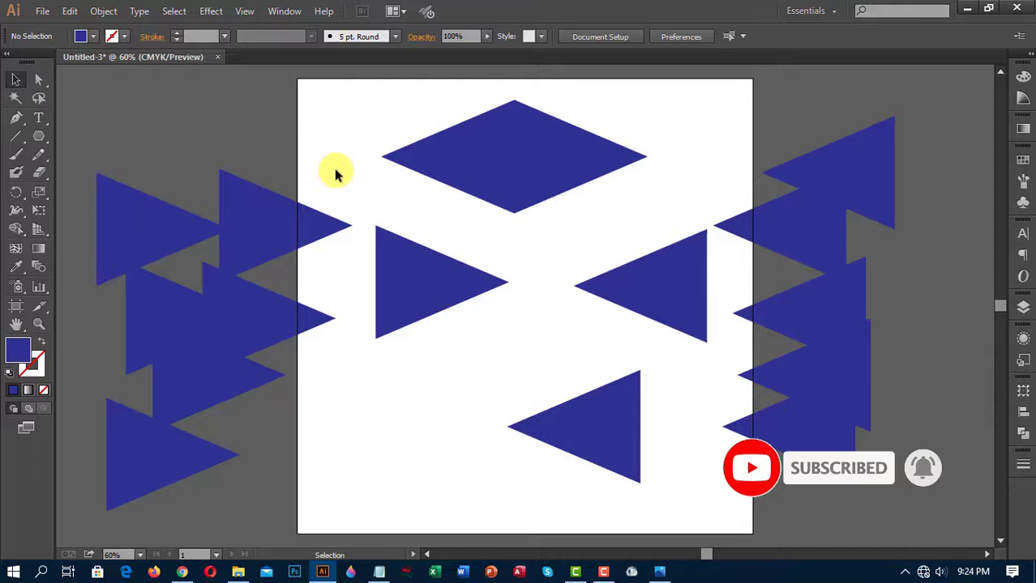
Attach a left-pointing triangle under the rhombus's right half and a right-pointing triangle directly below it, edges flush.
left_click_drag(660, 290, 598, 219)
left_click(682, 181)
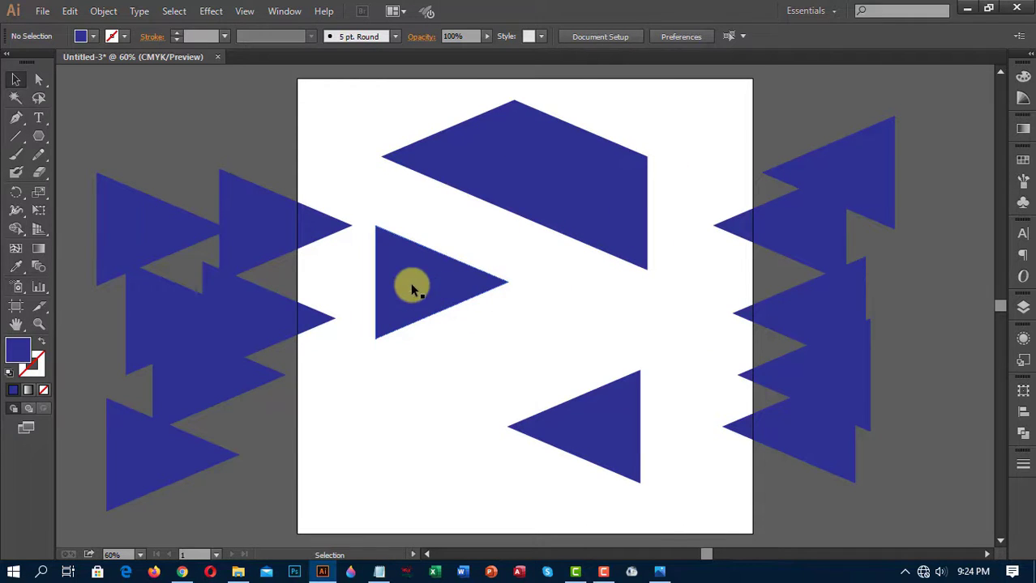
left_click_drag(412, 282, 550, 276)
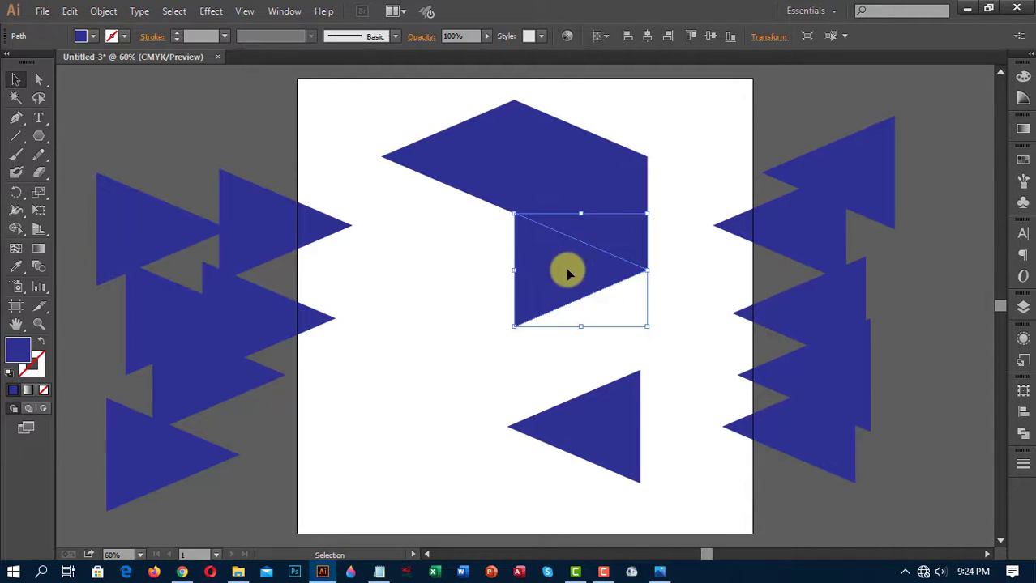
left_click(696, 203)
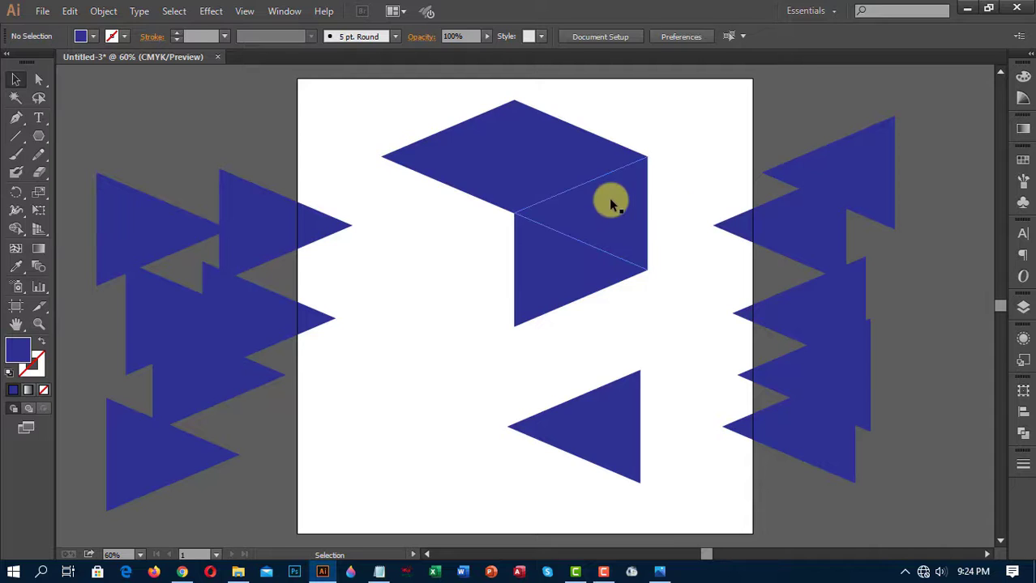
mouse_move(613, 201)
left_mouse_down()
mouse_move(624, 201)
mouse_move(611, 201)
left_mouse_up()
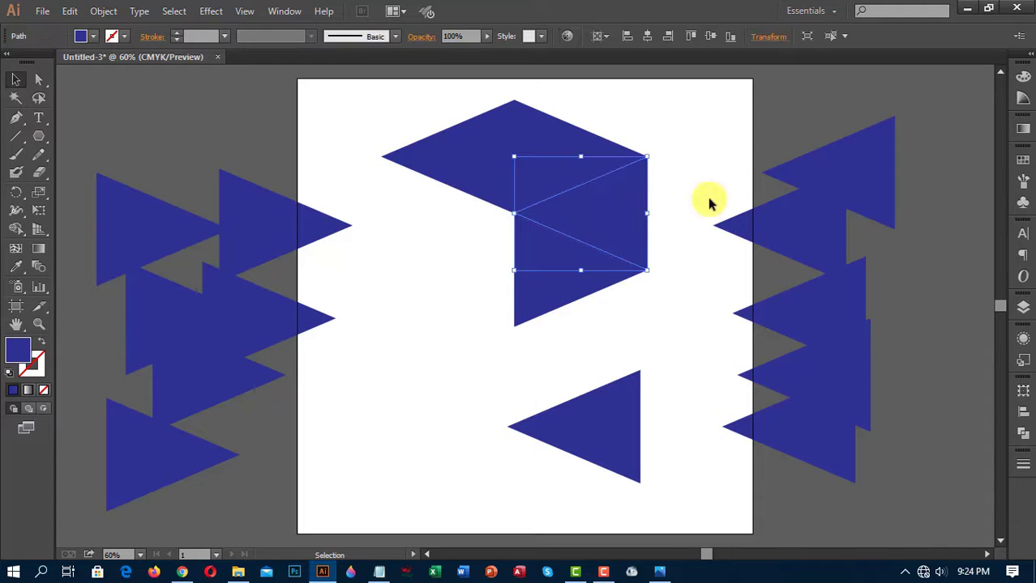
left_click(707, 198)
left_click_drag(567, 278, 567, 278)
left_click(681, 255)
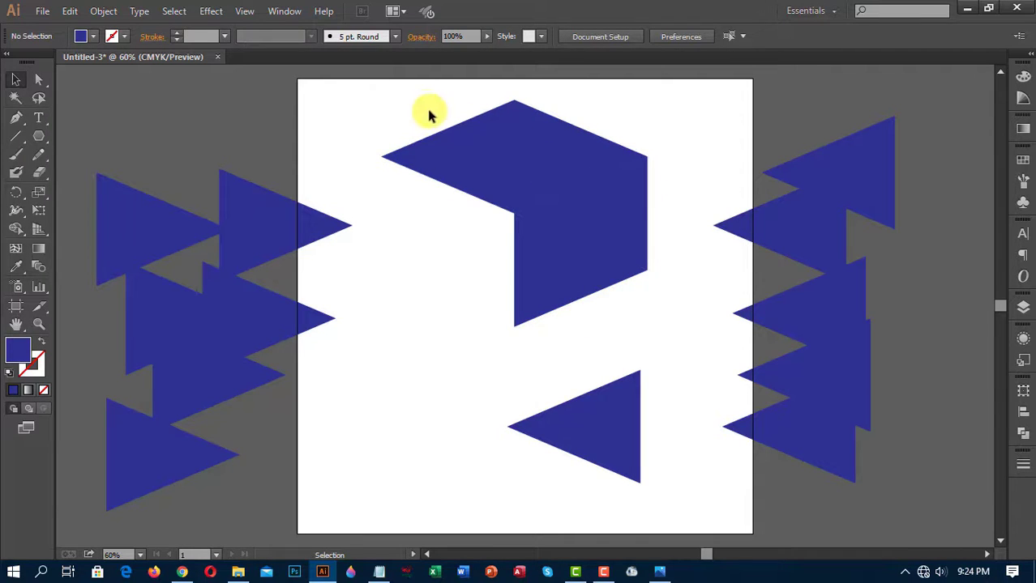
Select the assembled four-triangle shape and move it horizontally to the artboard's left edge.
left_click_drag(425, 111, 636, 328)
left_click_drag(597, 226, 513, 225)
left_click(604, 227)
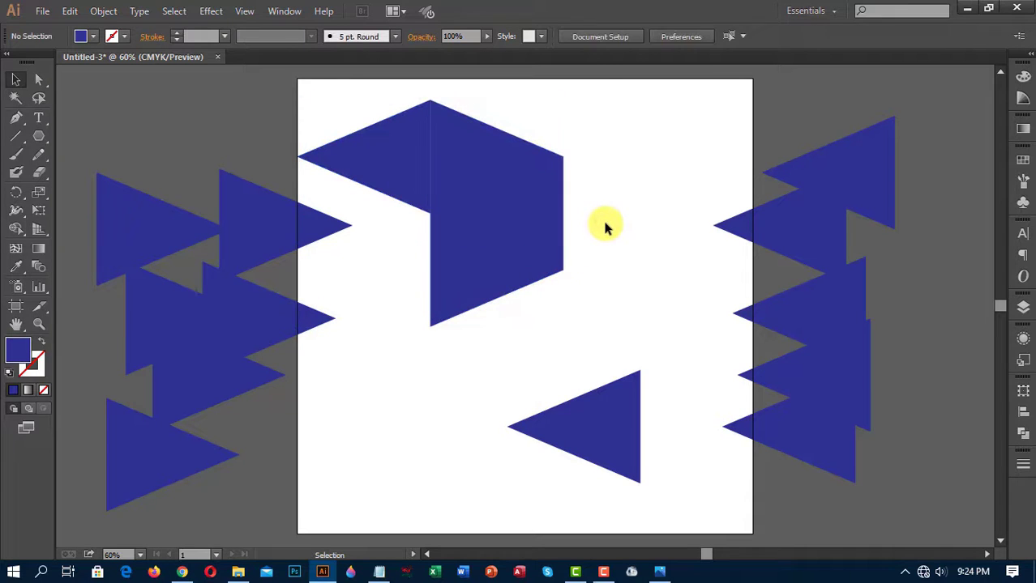
Assemble a second identical four-triangle shape from spare triangles, its left tip touching the first shape's upper right corner.
left_click_drag(865, 169, 666, 152)
left_click(724, 152)
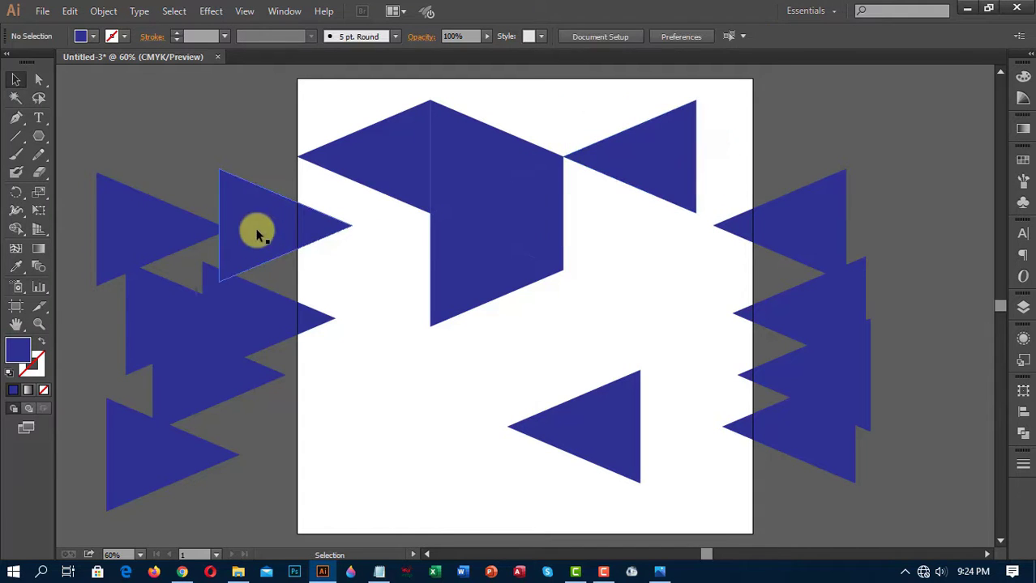
left_click_drag(256, 229, 734, 165)
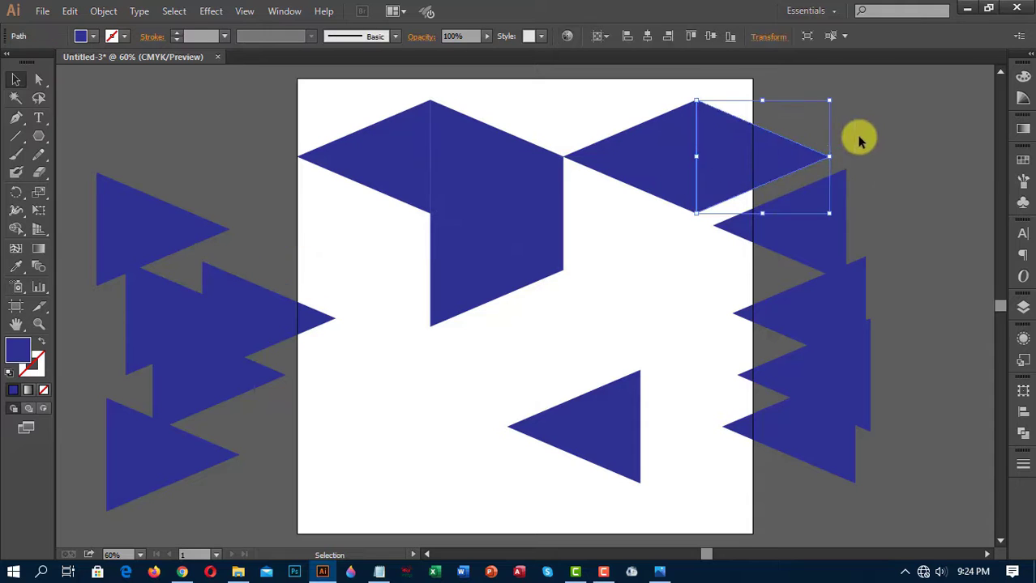
left_click(859, 139)
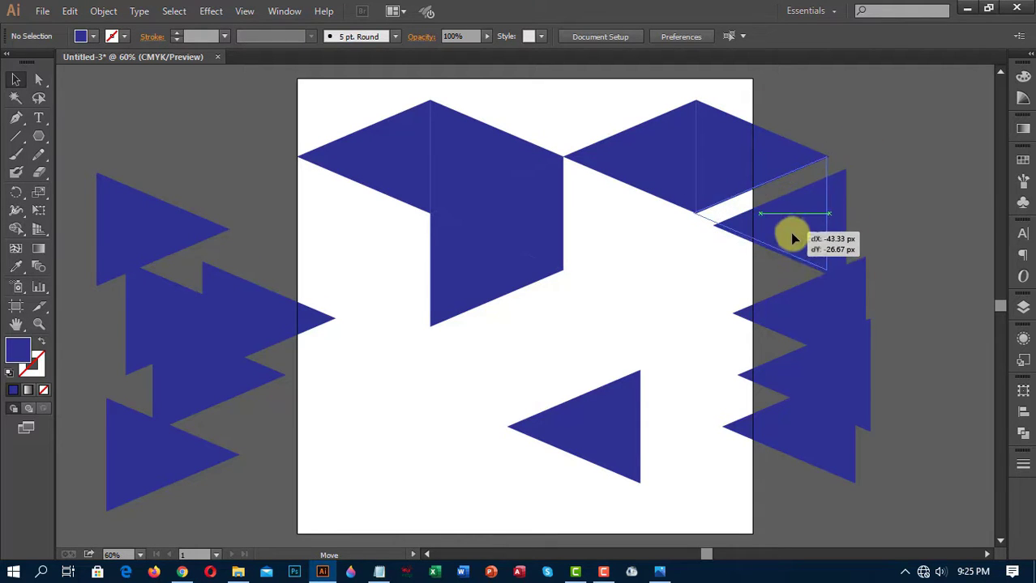
left_click_drag(792, 238, 793, 232)
left_click(860, 202)
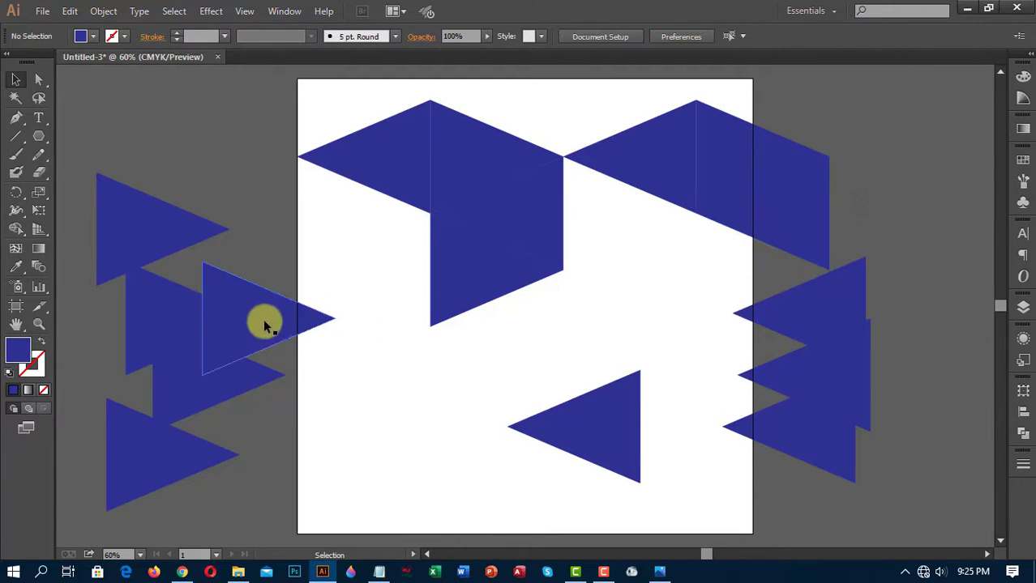
left_click_drag(267, 326, 758, 271)
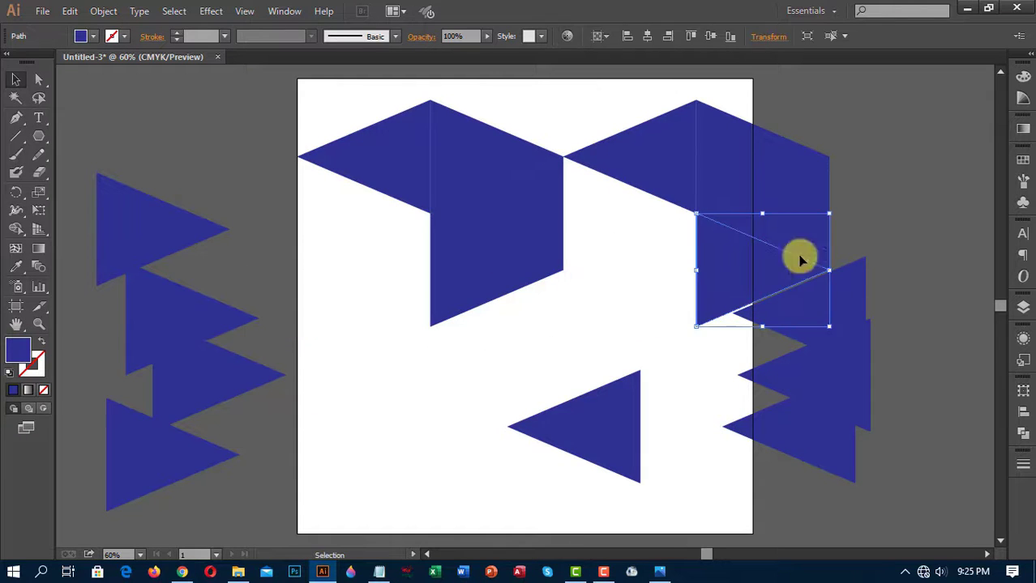
left_click(875, 233)
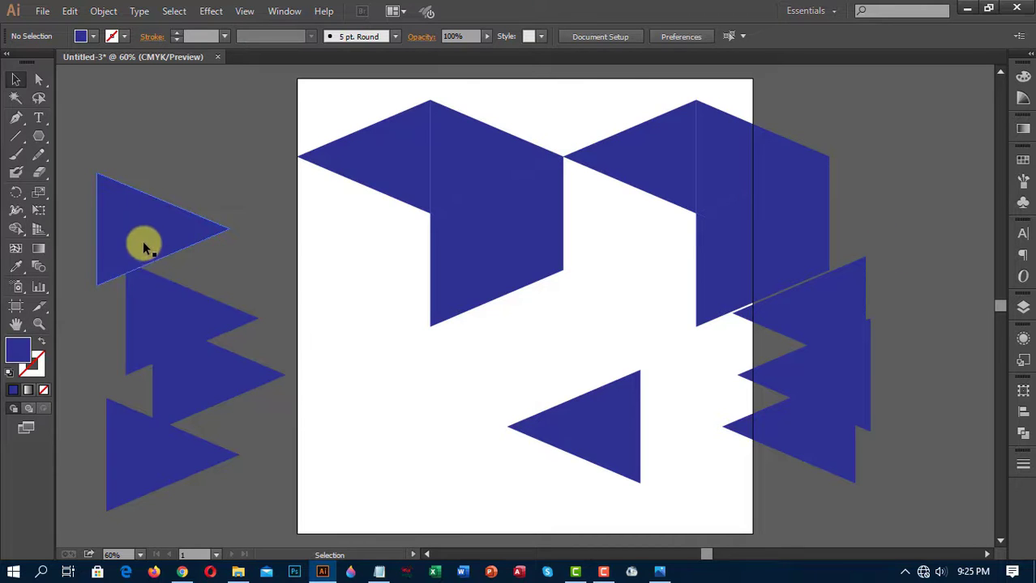
Assemble a vertically mirrored four-triangle shape from spare triangles directly below the first one to complete a figure 3.
left_click_drag(143, 241, 473, 397)
left_click(610, 334)
left_click_drag(601, 400, 525, 437)
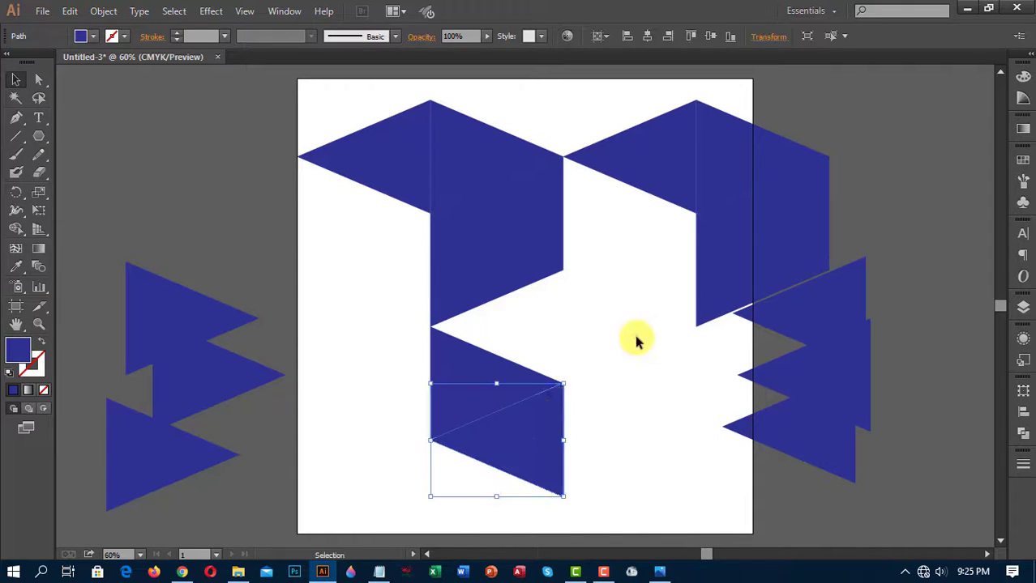
left_click(636, 340)
left_click_drag(180, 451, 496, 501)
left_click(357, 452)
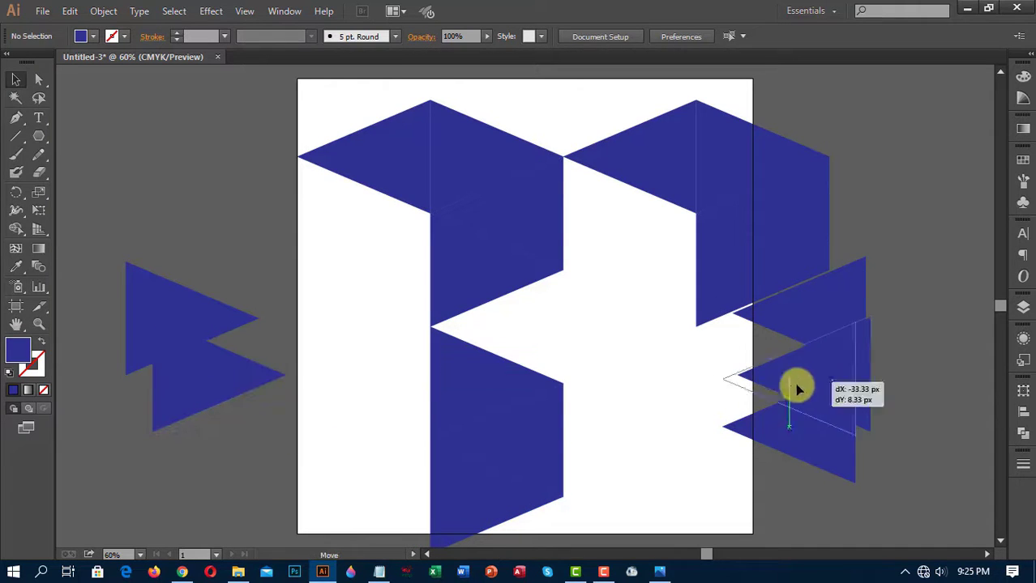
left_click_drag(798, 390, 393, 503)
left_click(264, 455)
Complete the second figure 3 with the remaining four triangles as a mirrored lower half, moving an overlapping spare triangle aside first.
scroll(709, 373, "down", 1)
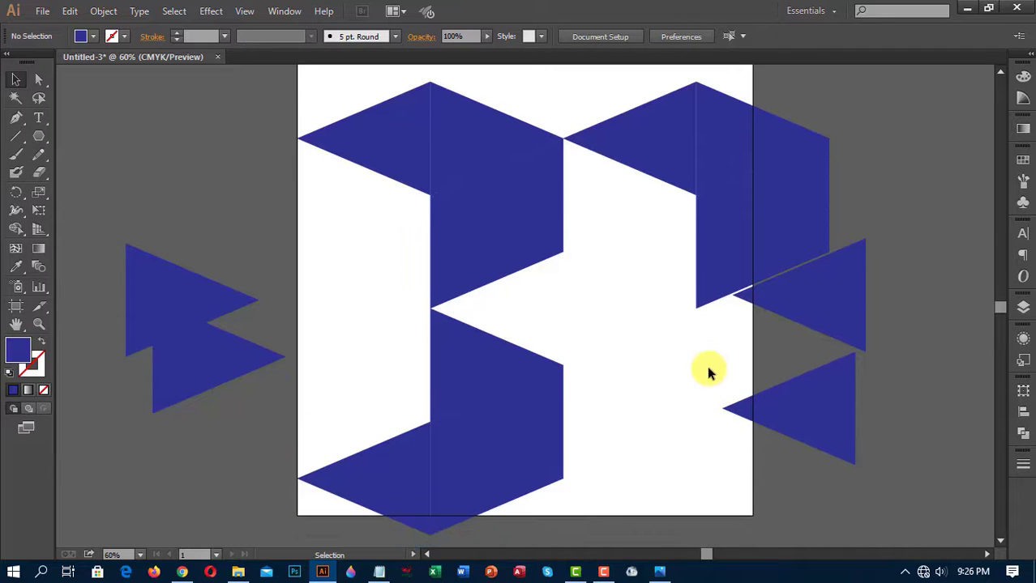
left_click_drag(835, 307, 880, 480)
left_click(910, 340)
left_click_drag(168, 316, 735, 354)
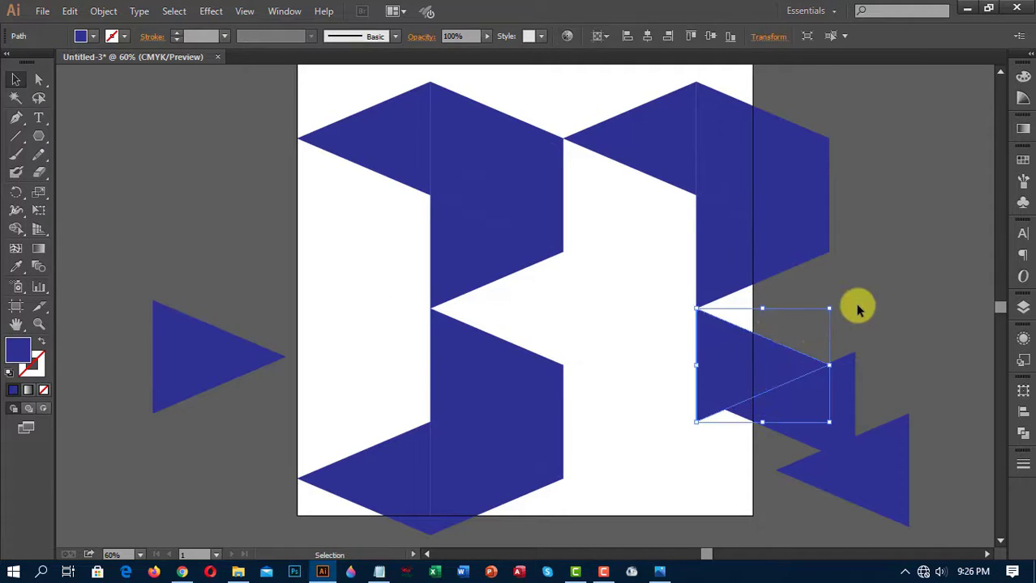
left_click(871, 308)
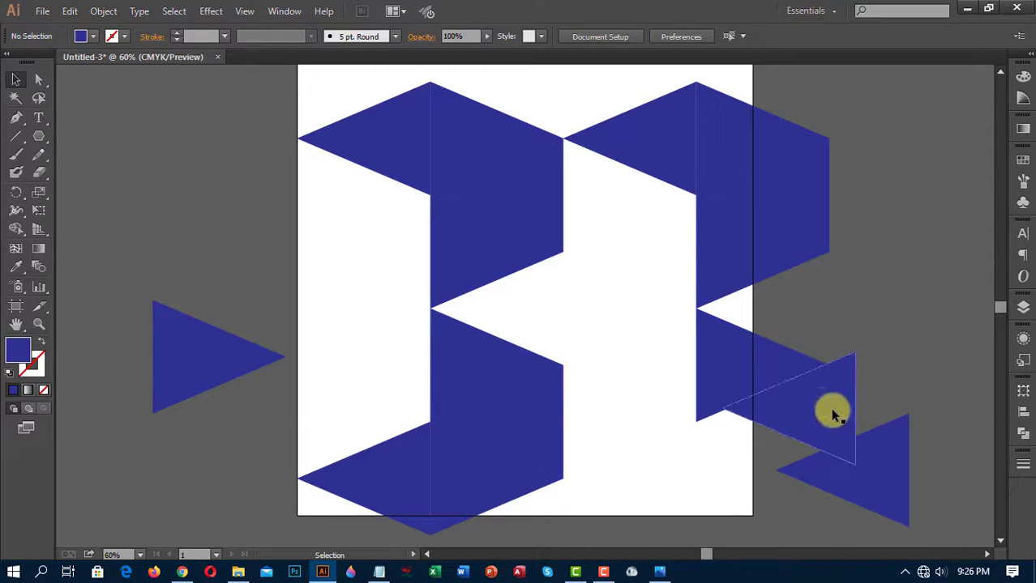
left_click_drag(830, 414, 804, 426)
left_click(881, 352)
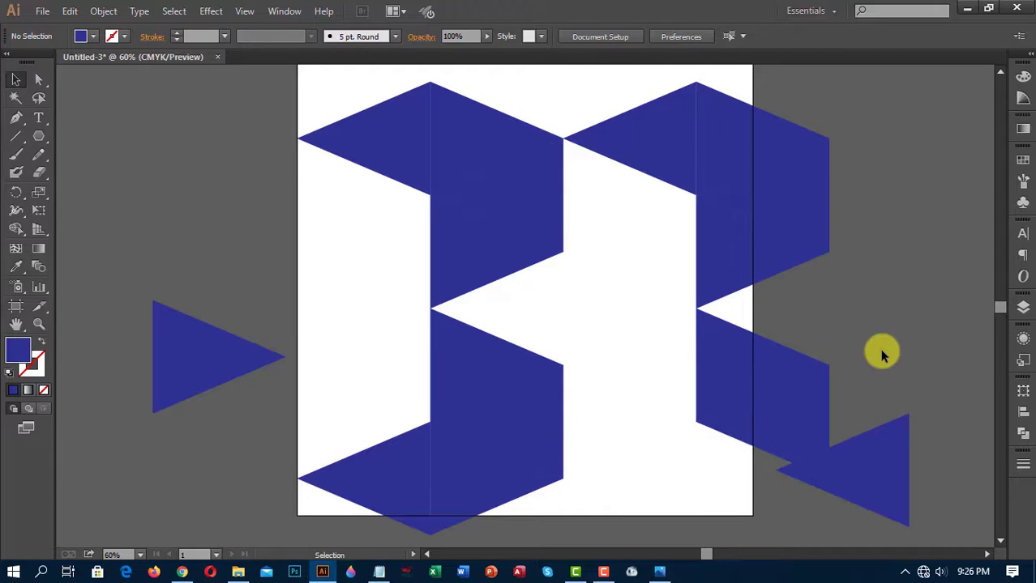
left_click_drag(265, 378, 729, 474)
left_click(886, 369)
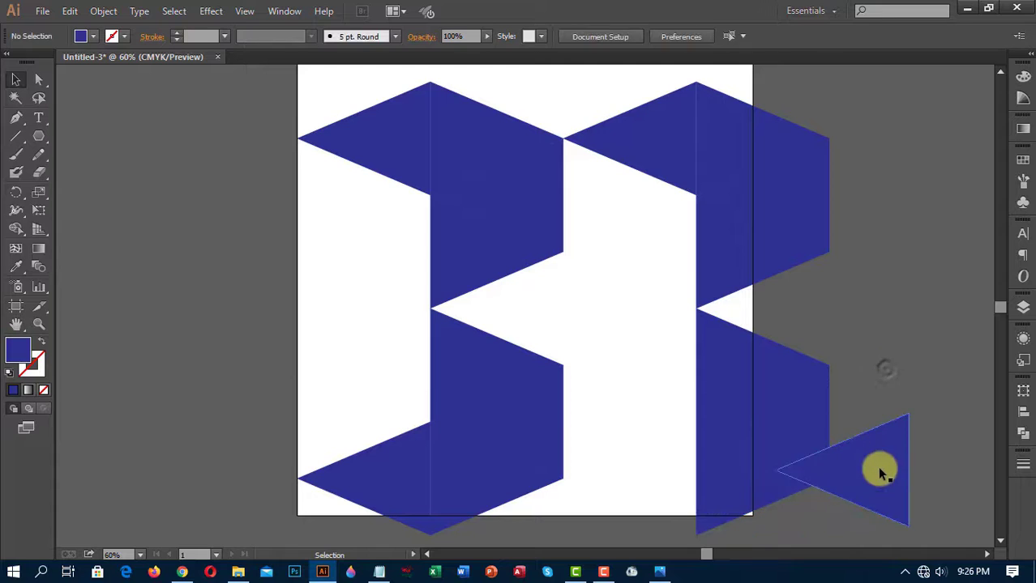
left_click_drag(878, 469, 664, 481)
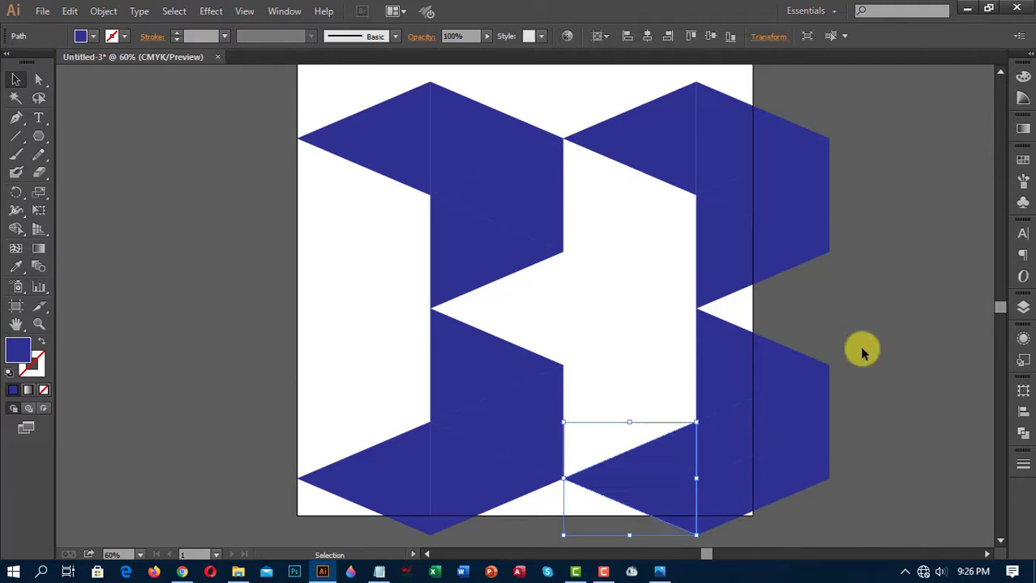
left_click(881, 335)
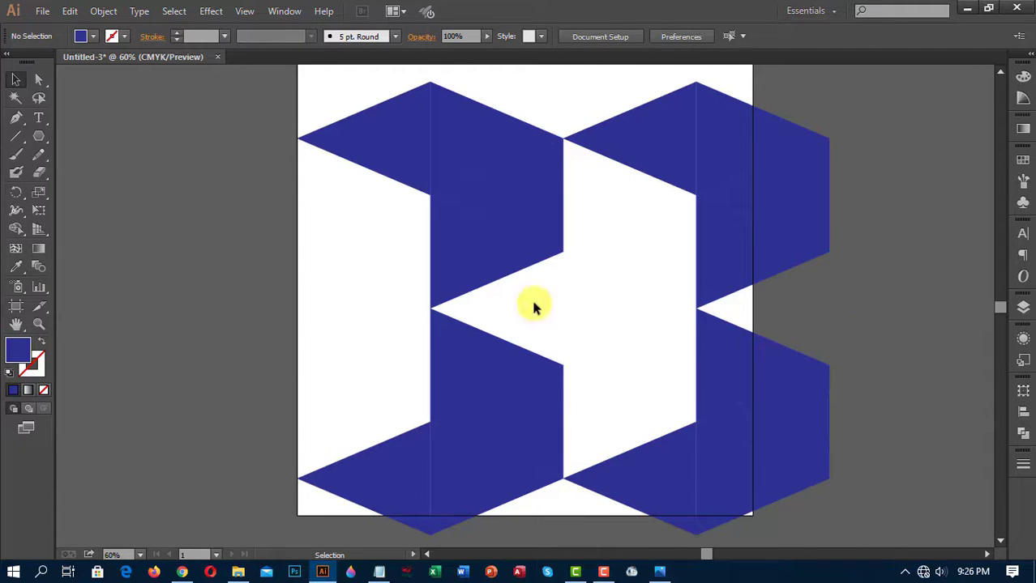
Place two matching triangles pointing inward at the middle of the 3s, each tip touching the vertex between upper and lower halves.
left_click_drag(464, 256, 598, 329)
left_click(209, 301)
left_click(848, 318)
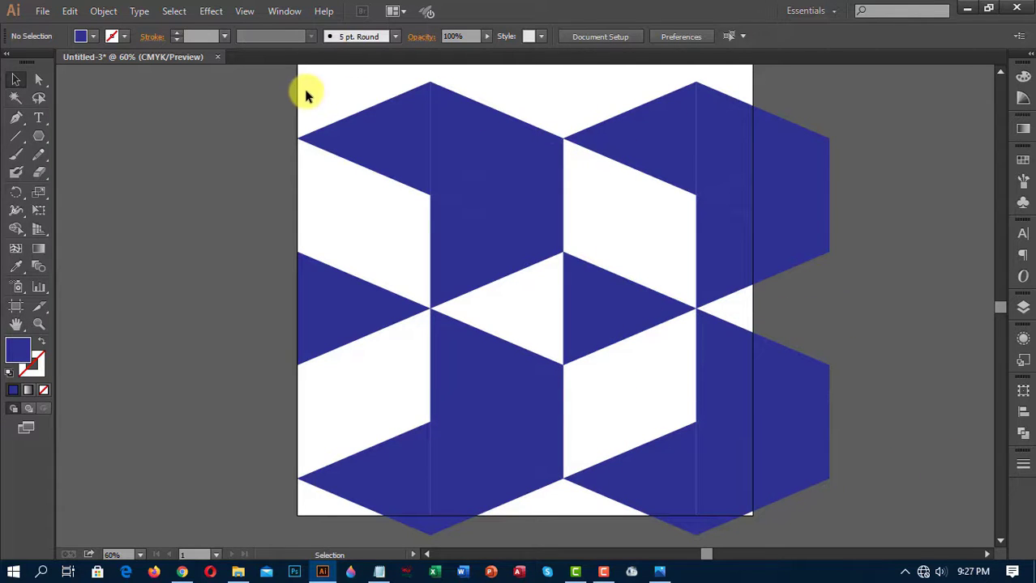
Select the whole design, scale it down proportionally and move it into the upper middle of the artboard.
left_click_drag(340, 207, 733, 420)
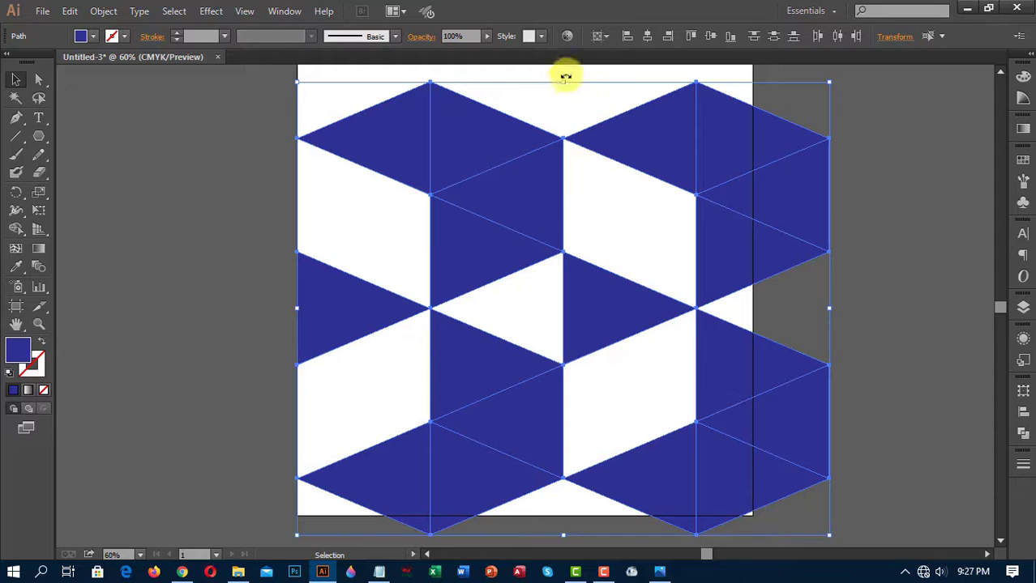
left_click_drag(563, 82, 563, 270)
left_click_drag(547, 345, 509, 169)
left_click(808, 246)
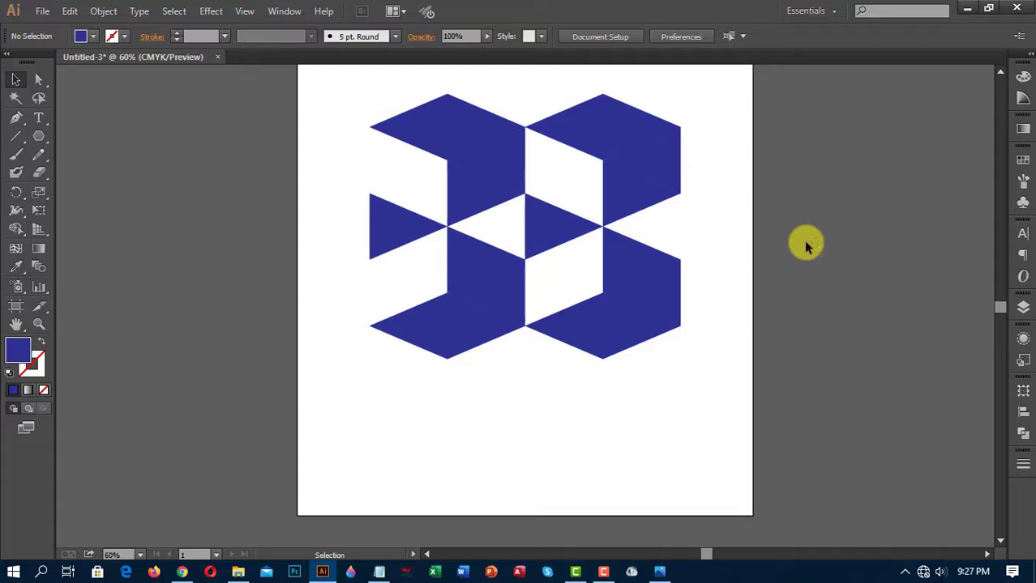
Fill the two triangles forming the first 3's top rhombus with light blue.
left_click(434, 123)
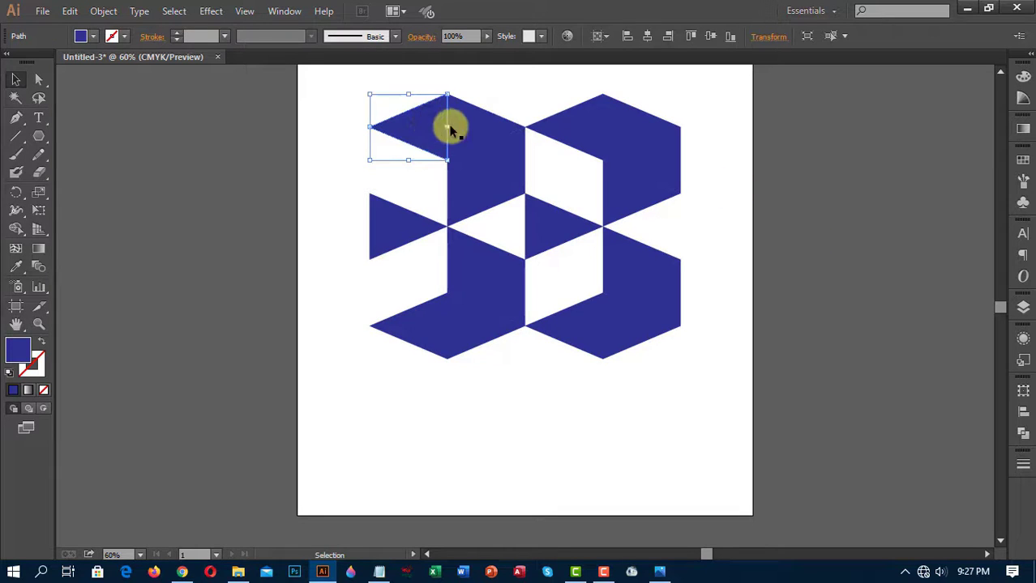
left_click(464, 128, "shift")
left_click(81, 36)
left_click(106, 72)
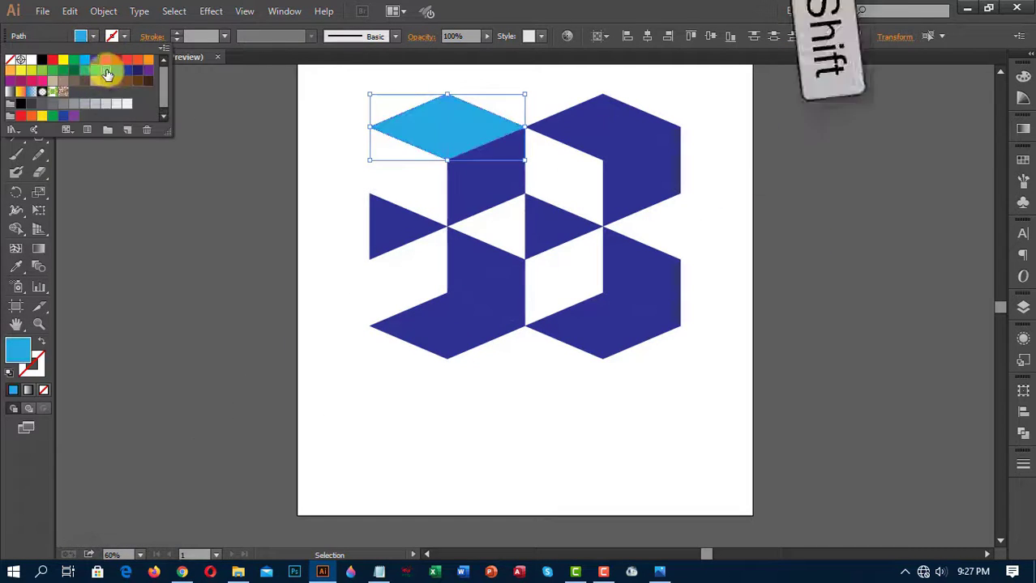
left_click(153, 205)
Fill the two triangles forming the second 3's top rhombus with medium blue.
left_click(598, 131)
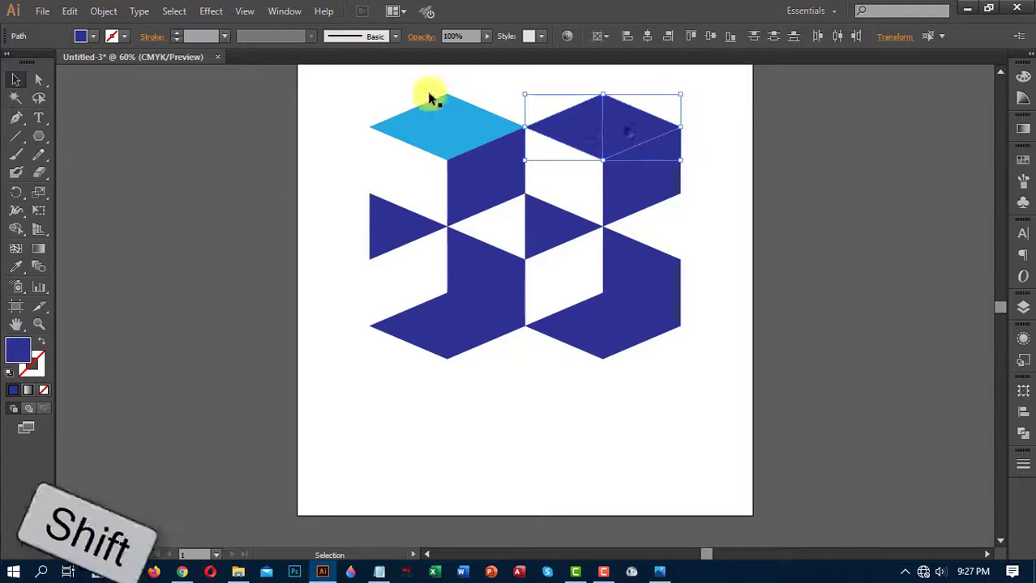
left_click(80, 36)
left_click(120, 73)
left_click(159, 253)
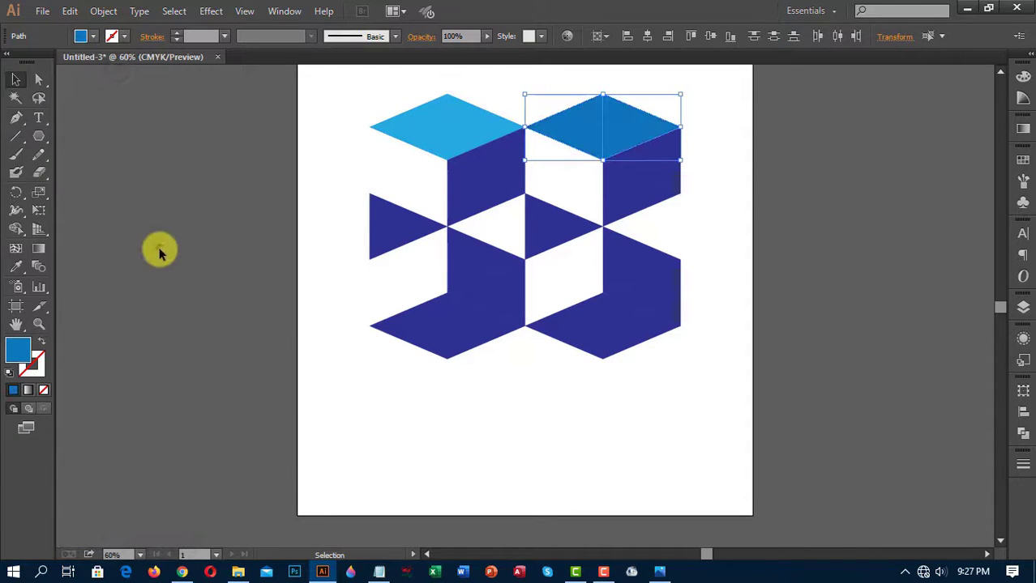
left_click(159, 252)
Fill the two triangles below the light blue rhombus of the first 3 with orange.
left_click(498, 156)
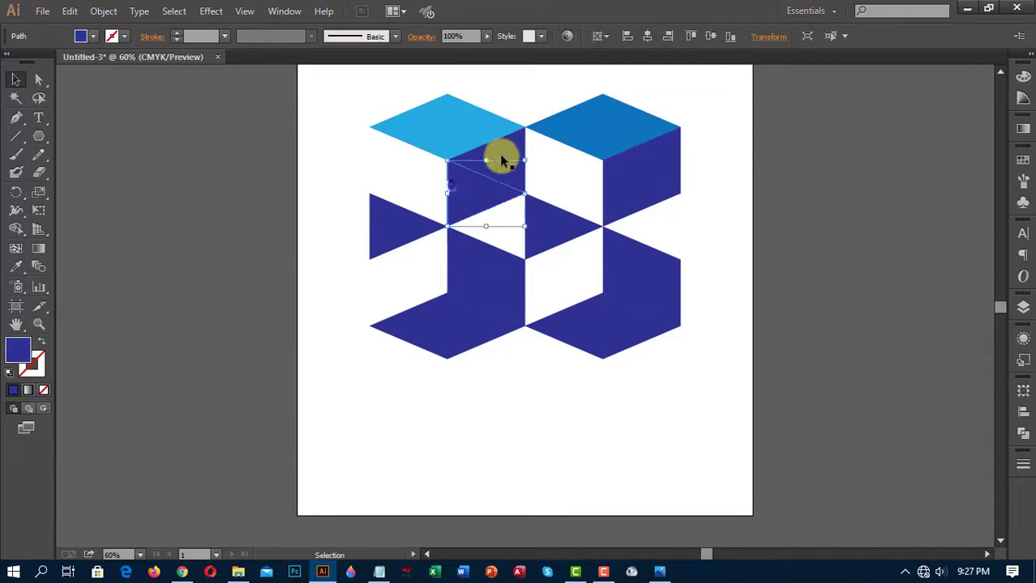
left_click(79, 38)
left_click(141, 67)
left_click(148, 206)
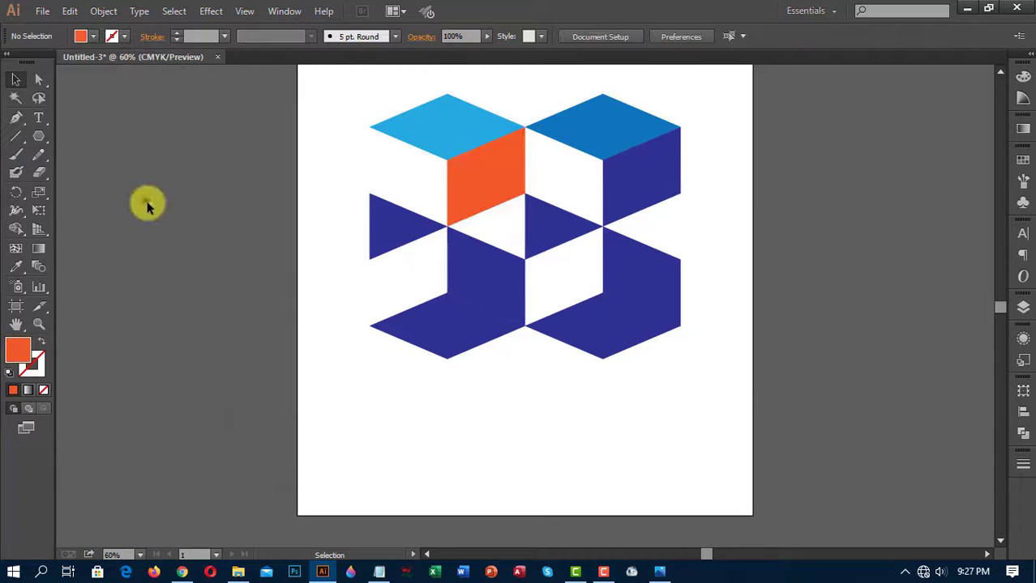
Fill the two triangles below the medium blue rhombus of the second 3 with green.
left_click(648, 194)
left_click(79, 36)
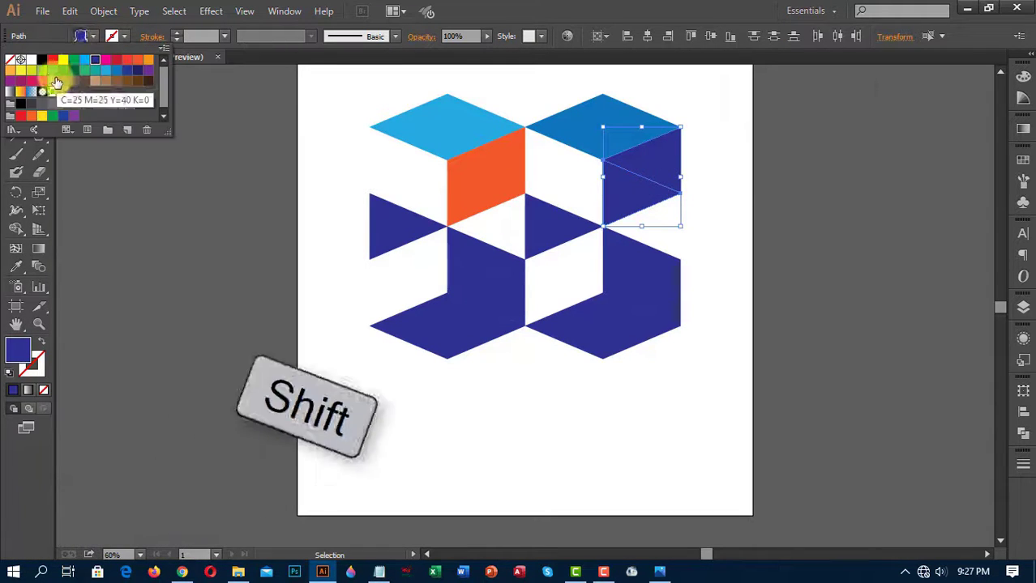
left_click(55, 83)
left_click(130, 243)
Fill the two upright triangles in the first 3's lower half with teal.
left_click(459, 260)
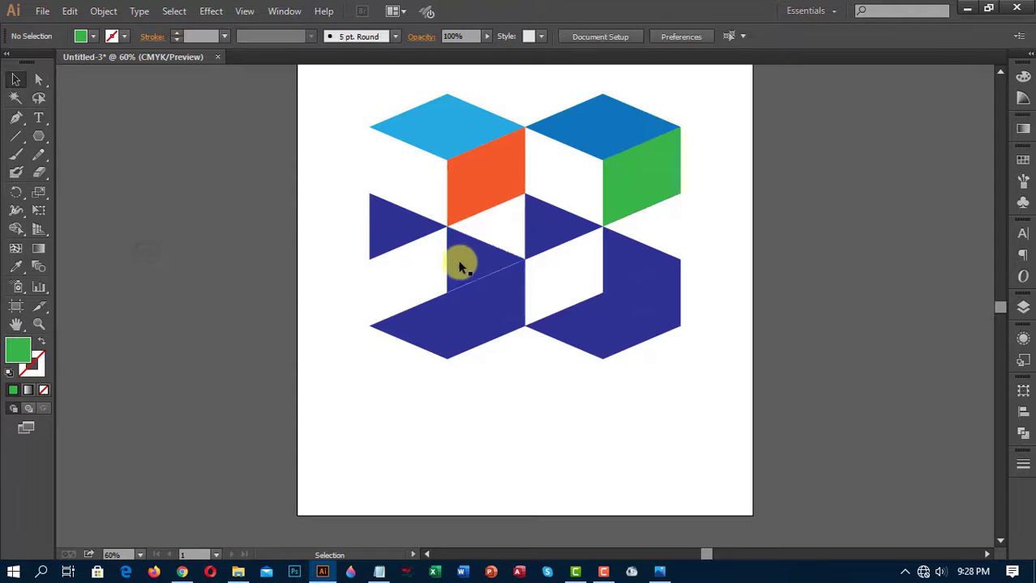
left_click(500, 297, "shift")
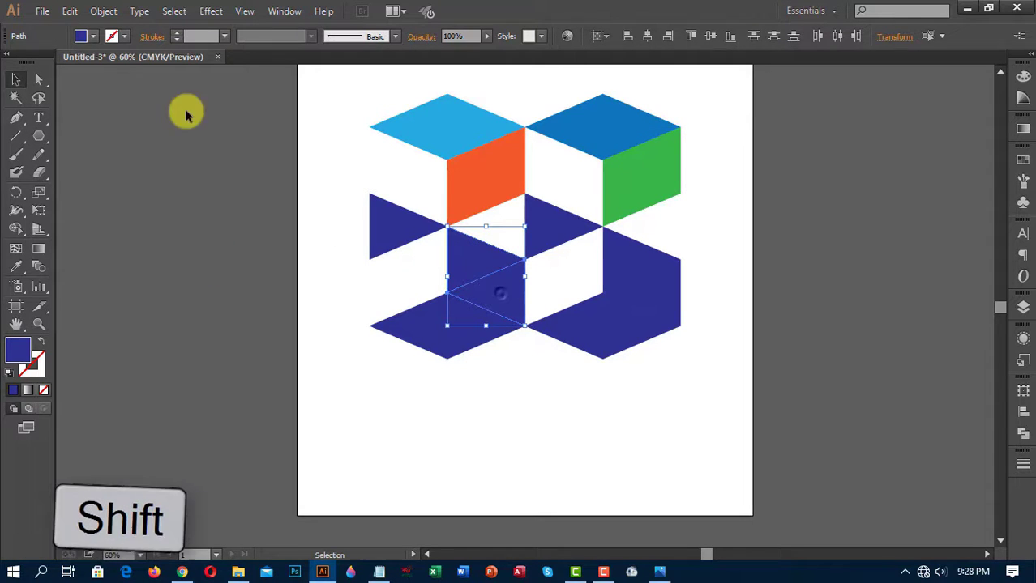
left_click(80, 36)
left_click(74, 62)
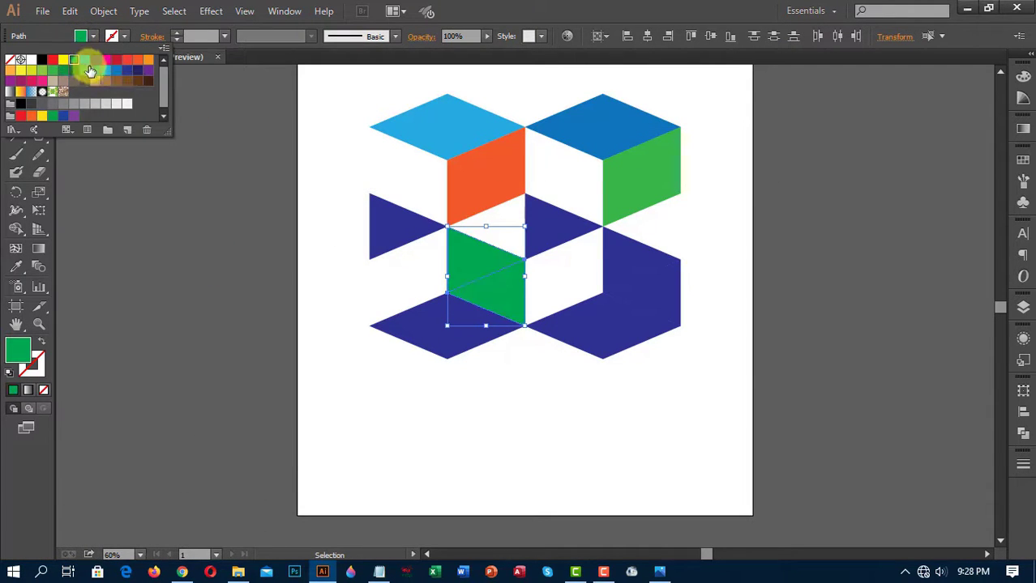
left_click(90, 72)
left_click(150, 268)
Fill the two upright triangles in the second 3's lower half with yellow-green.
left_click(619, 272)
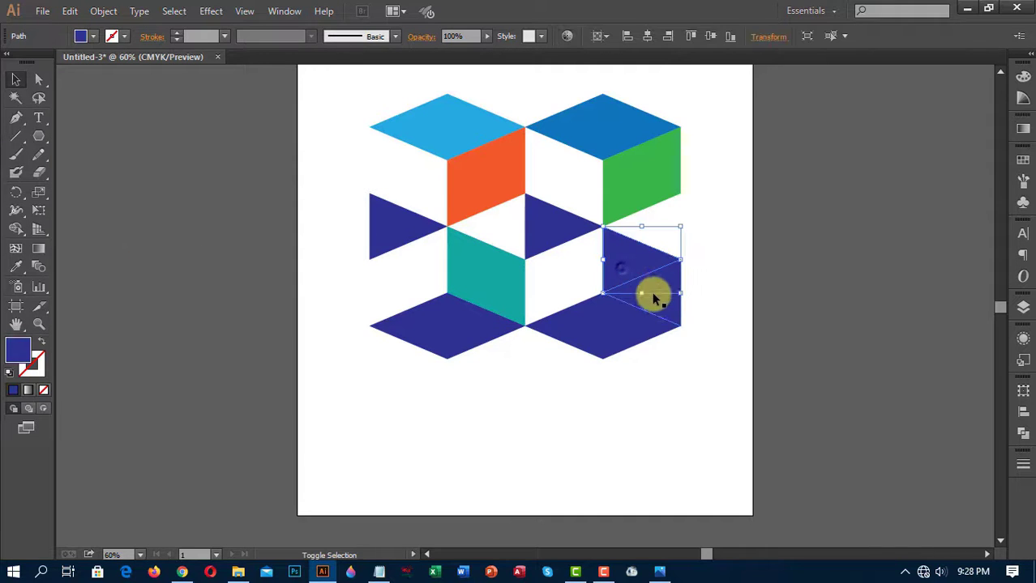
left_click(652, 292, "shift")
left_click(80, 36)
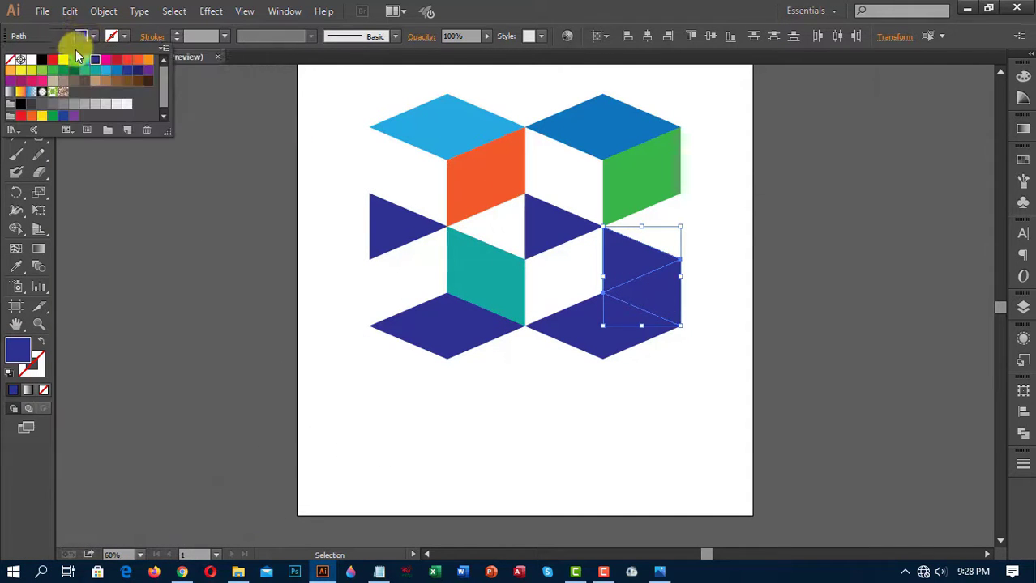
left_click(31, 69)
left_click(118, 232)
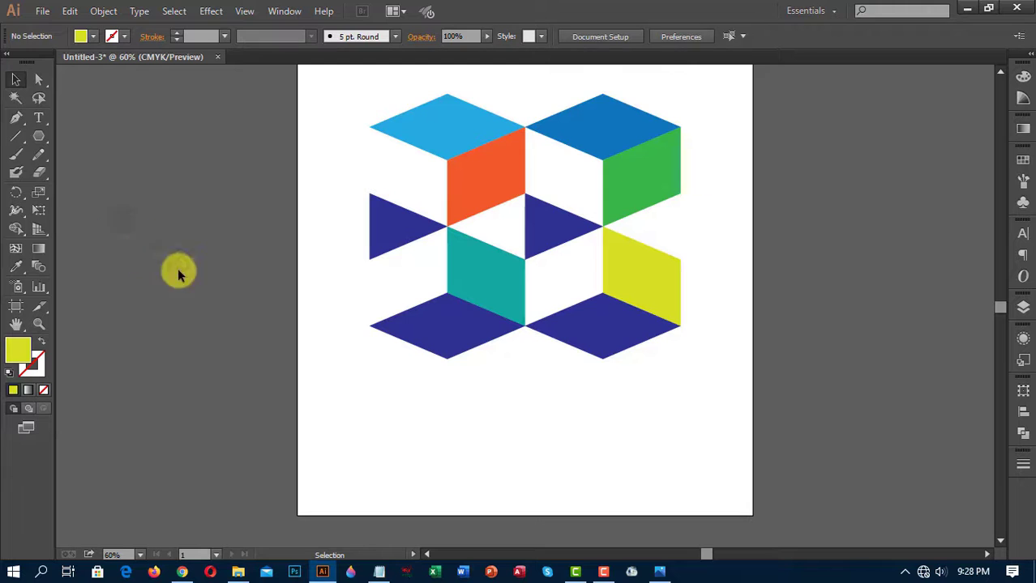
Fill the two triangles forming the first 3's bottom rhombus with red.
left_click(442, 350)
left_click(466, 332, "shift")
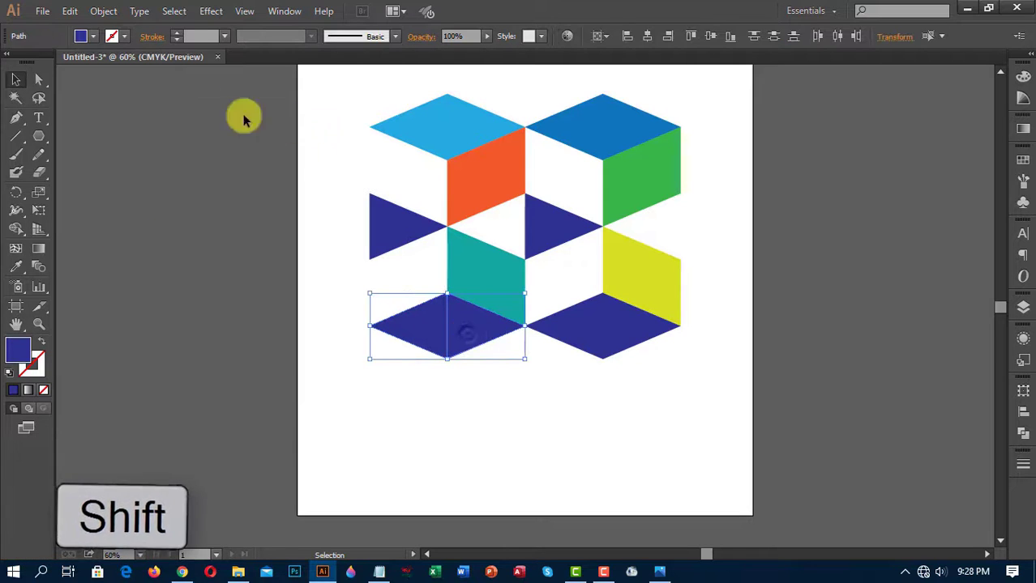
left_click(80, 38)
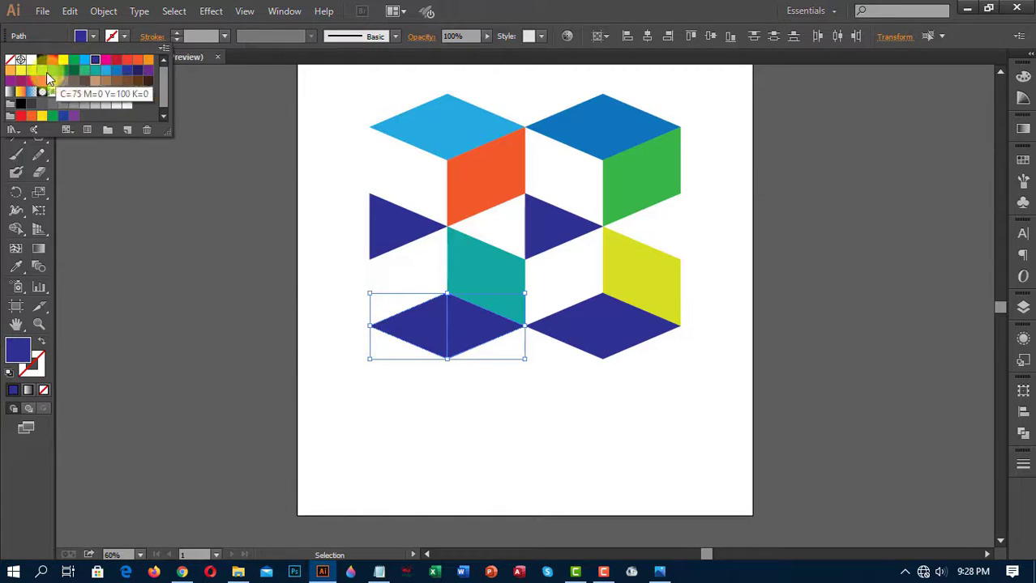
left_click(131, 61)
left_click(155, 270)
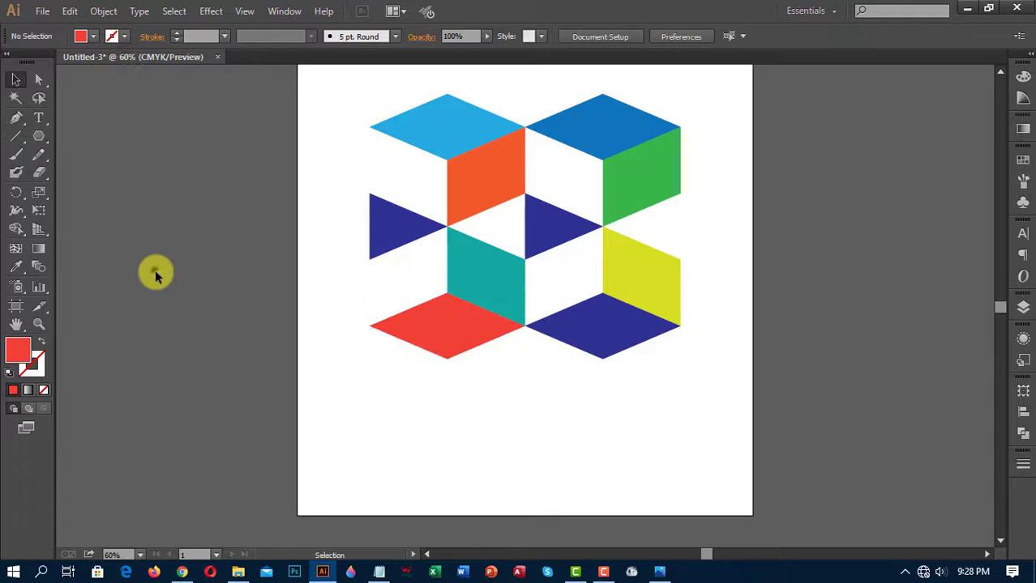
Fill the single middle triangle of the first 3 with crimson pink.
left_click(81, 37)
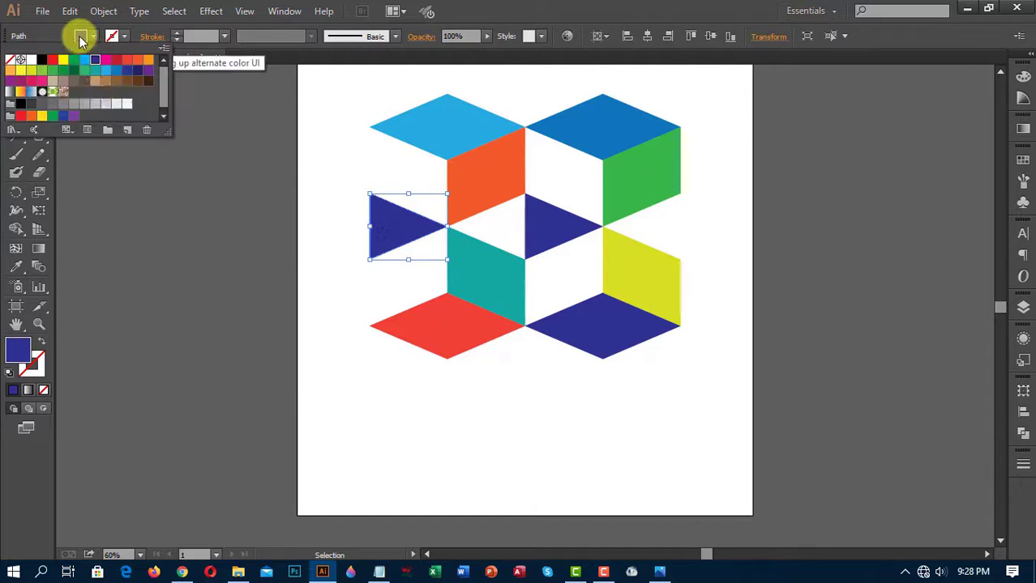
left_click(19, 81)
left_click(146, 221)
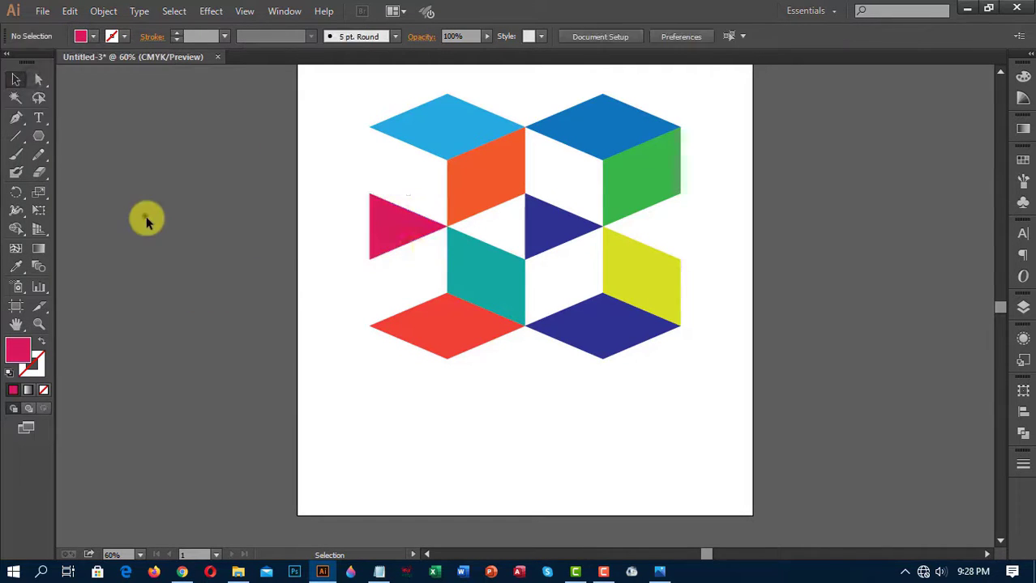
Fill the single middle triangle of the second 3 with very dark navy.
left_click(554, 234)
left_click(81, 36)
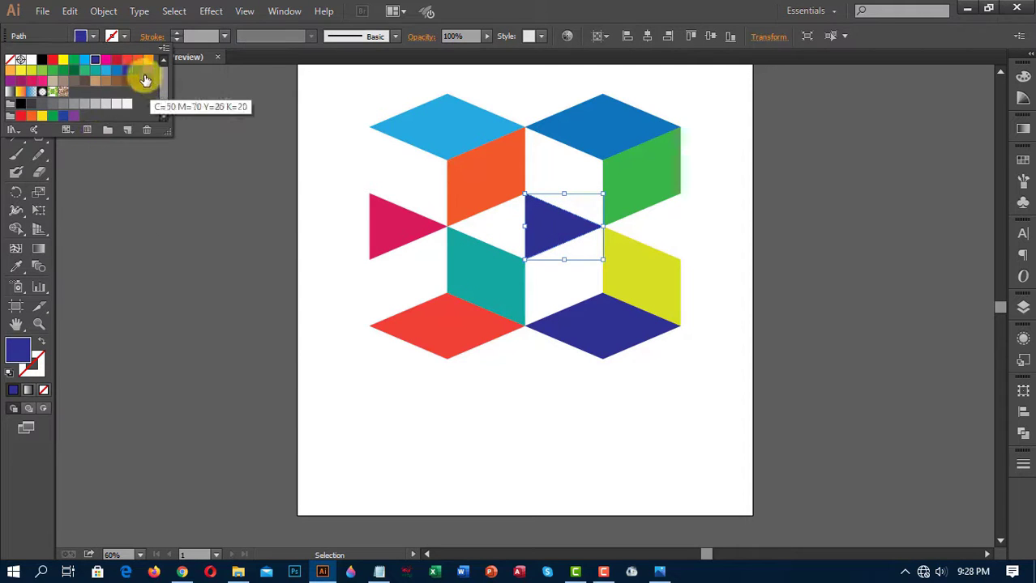
left_click(140, 72)
left_click(206, 217)
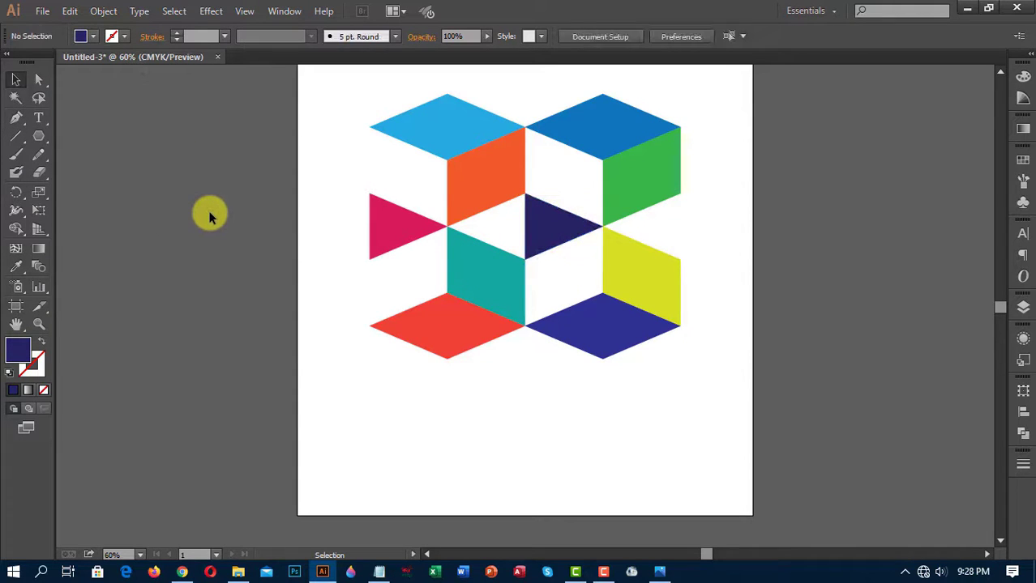
Group all the coloured shapes and scale the group down proportionally, keeping it centred horizontally on the artboard.
left_click_drag(329, 88, 675, 444)
left_click(804, 312)
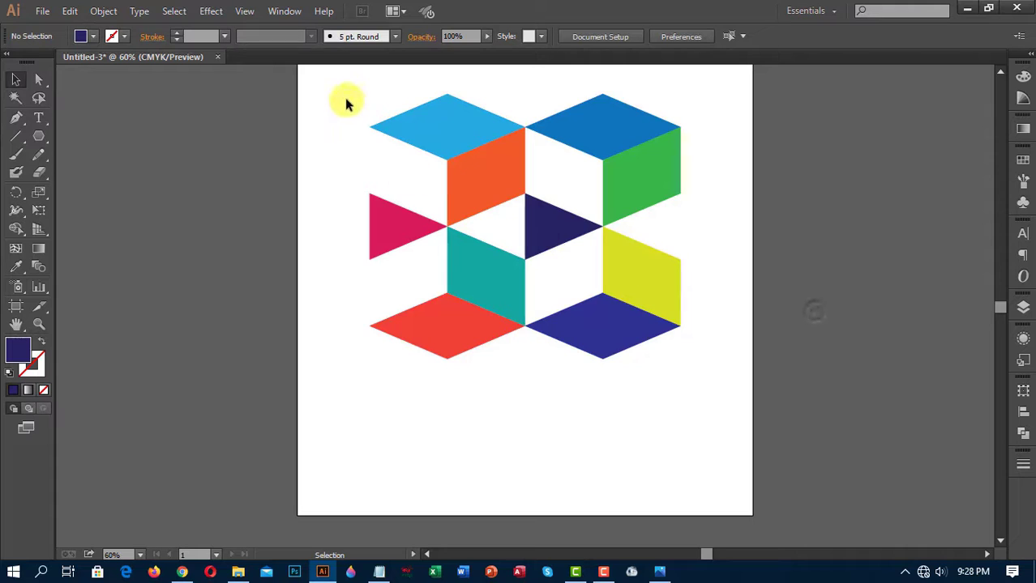
left_click_drag(346, 94, 685, 409)
right_click(612, 252)
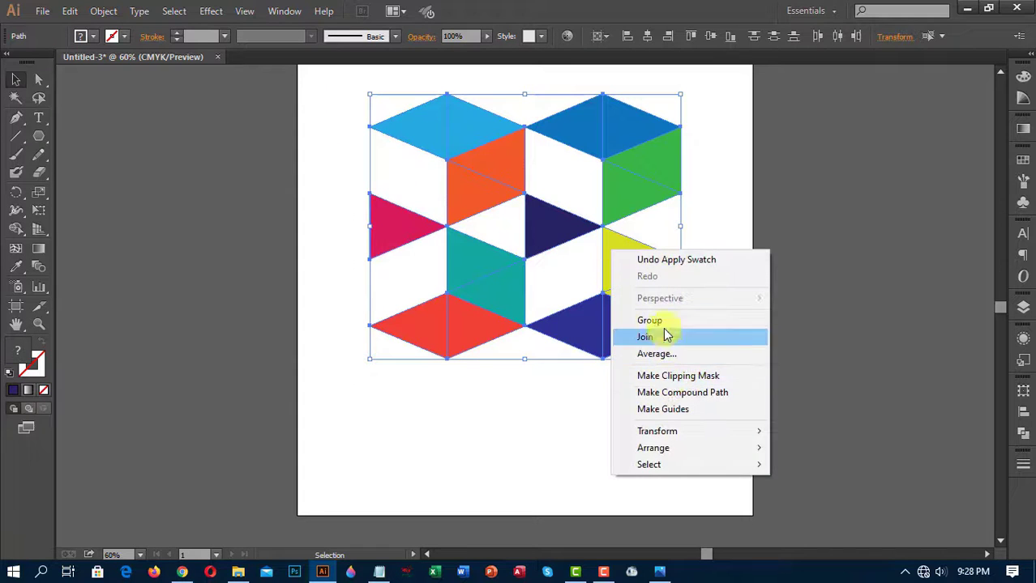
left_click(658, 321)
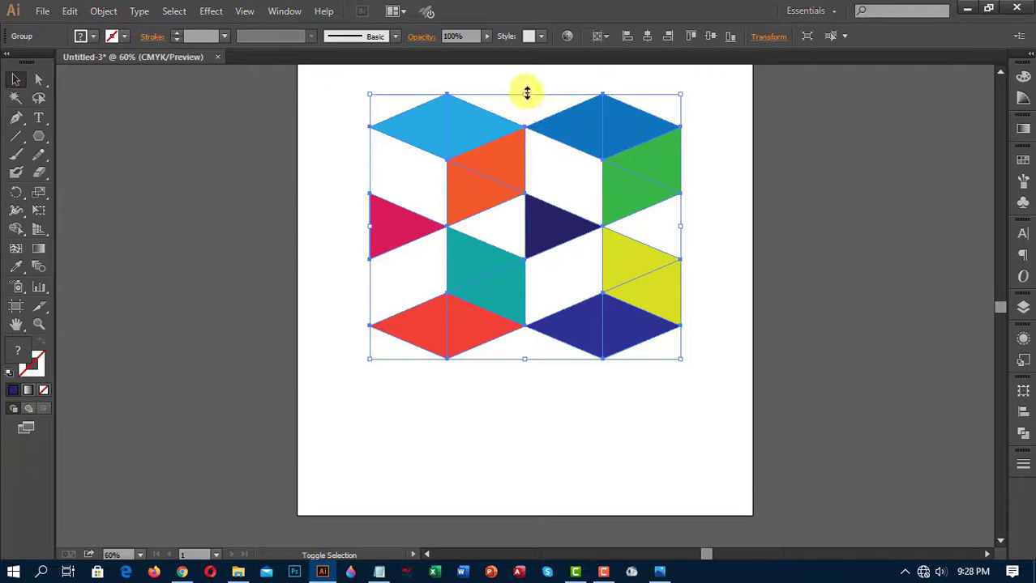
left_click_drag(525, 95, 525, 157)
left_click(867, 289)
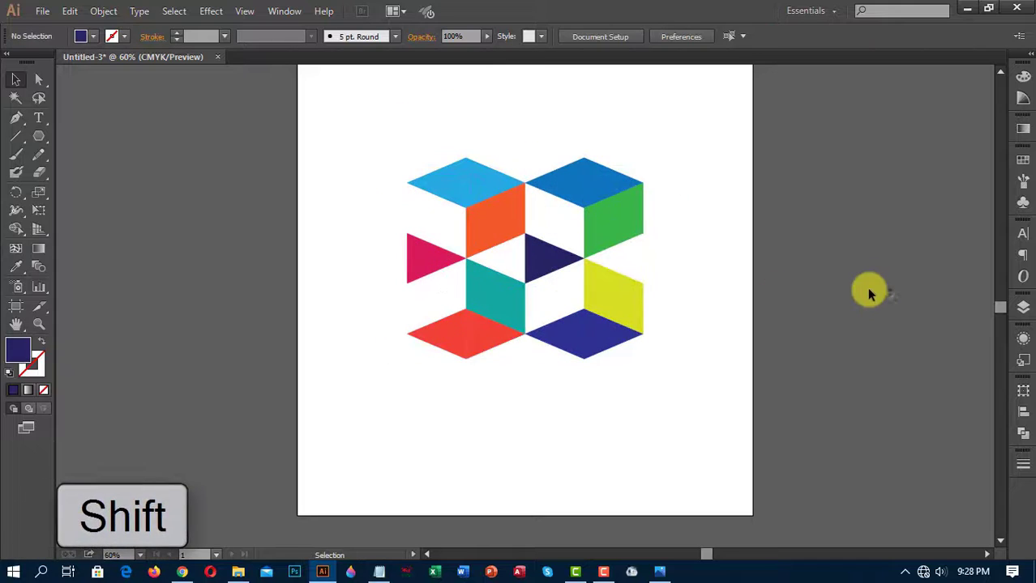
Copy the word BICUBOS from the open Notepad file and paste it as a text line below the coloured design.
left_click(378, 573)
right_click(352, 365)
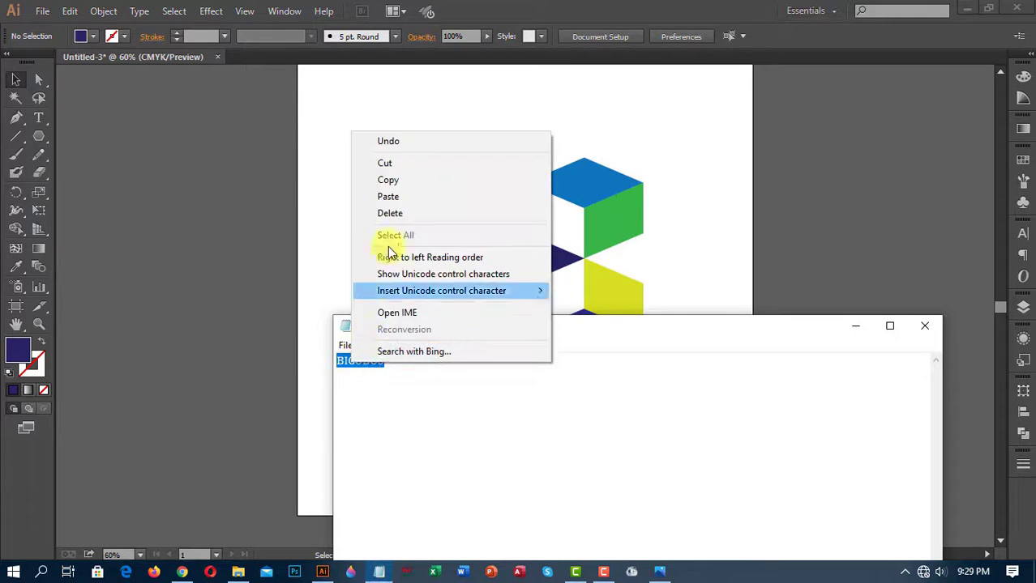
left_click(388, 178)
left_click(38, 117)
left_click(372, 402)
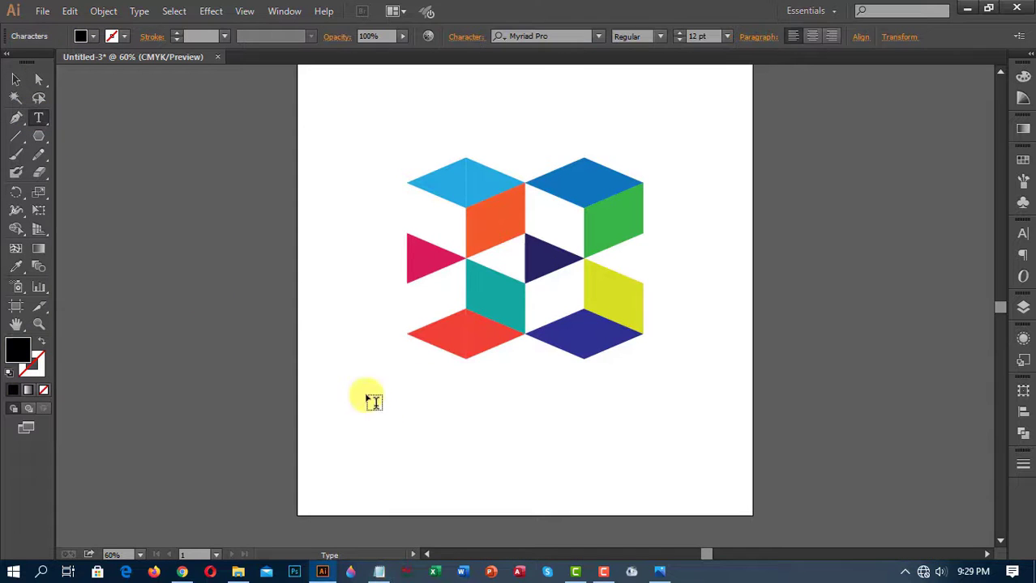
key("ctrl+v")
Enlarge the BICUBOS text proportionally to about 180 pt and position it directly beneath the coloured design.
left_click(15, 78)
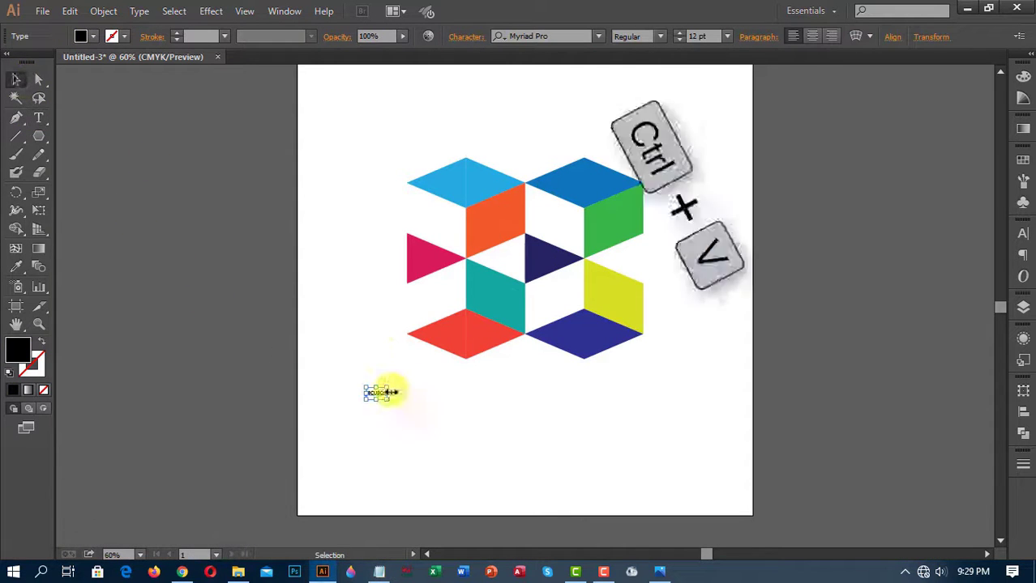
left_click_drag(388, 388, 672, 265)
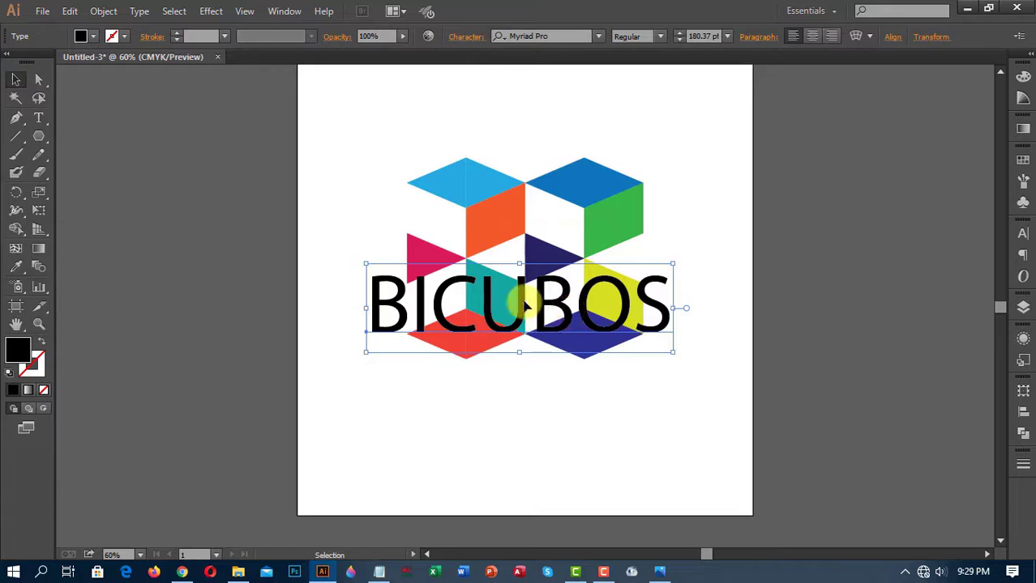
left_click_drag(522, 302, 547, 422)
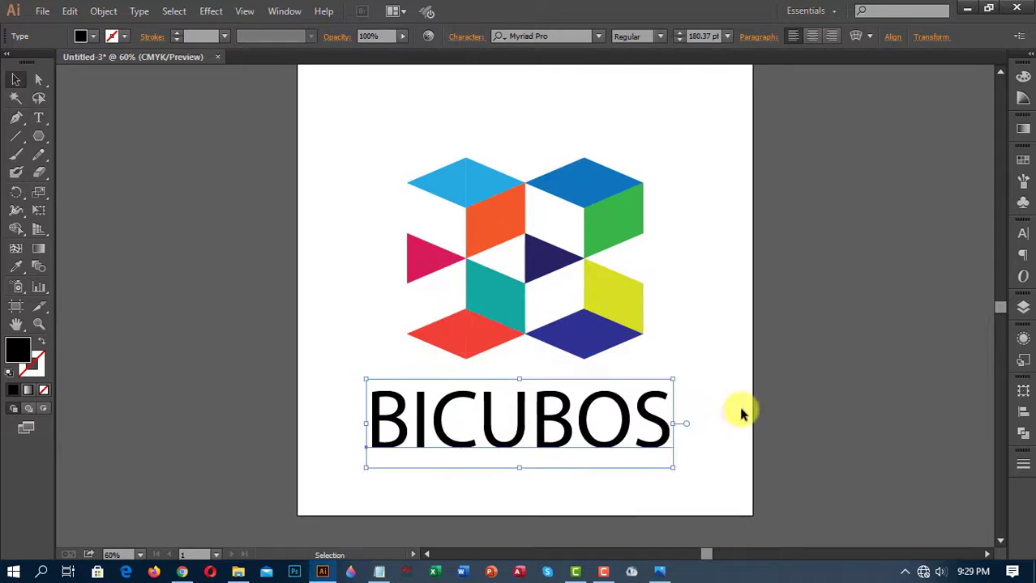
Set the BICUBOS text's font to Roboto in the Medium style.
left_click(741, 413)
left_click(665, 423)
left_click(556, 36)
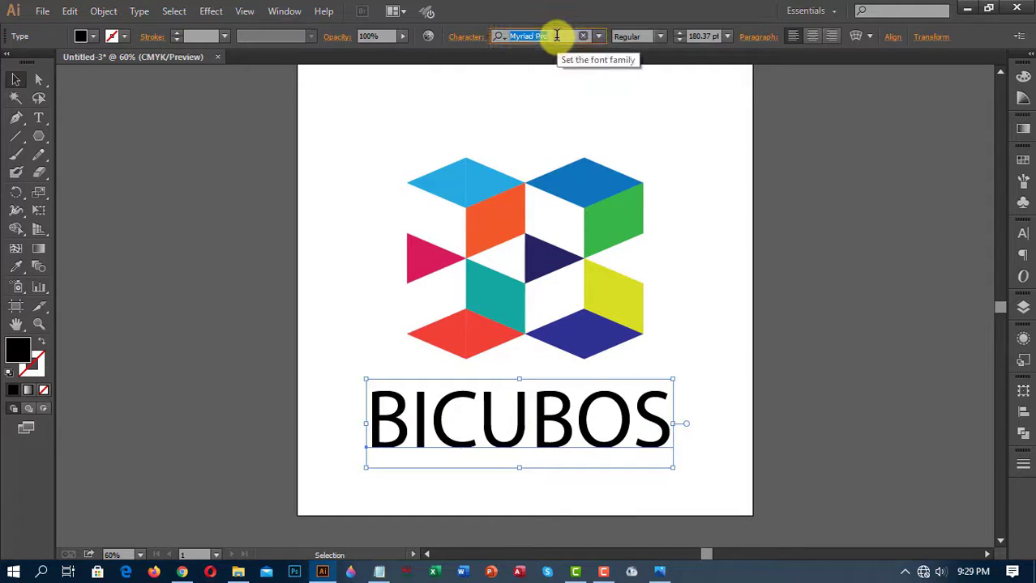
type("ROB")
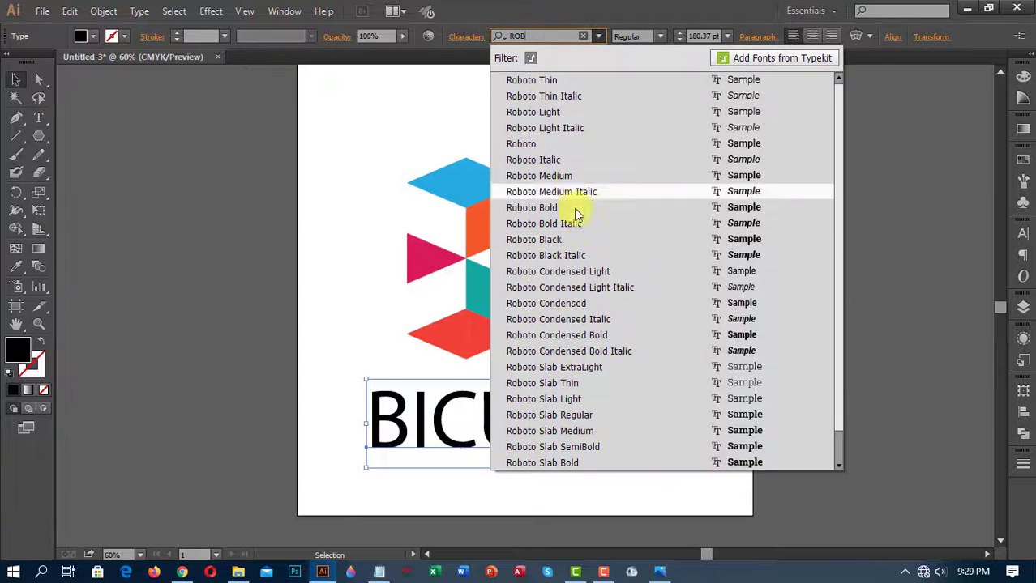
left_click(567, 213)
left_click(663, 39)
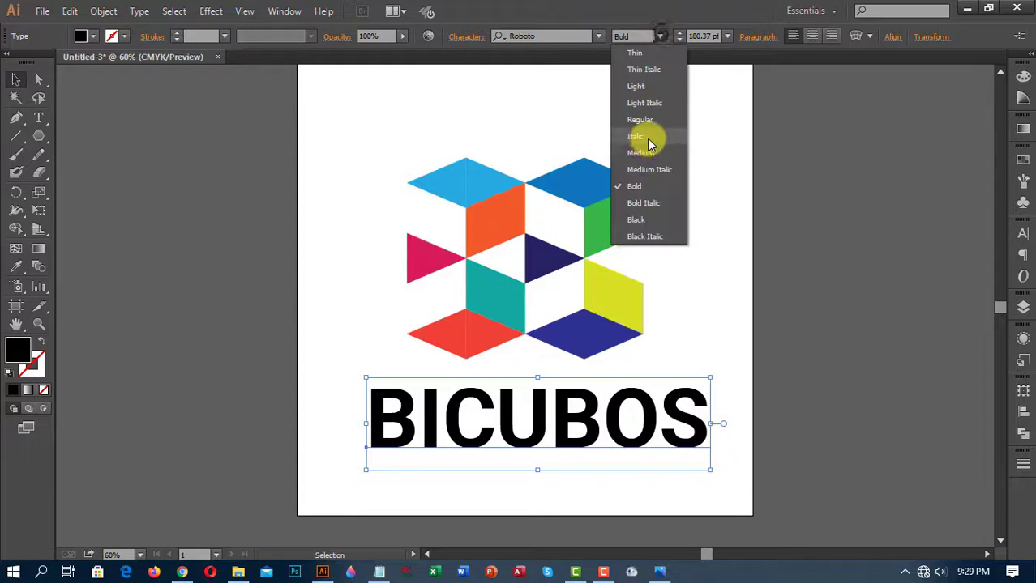
left_click(648, 154)
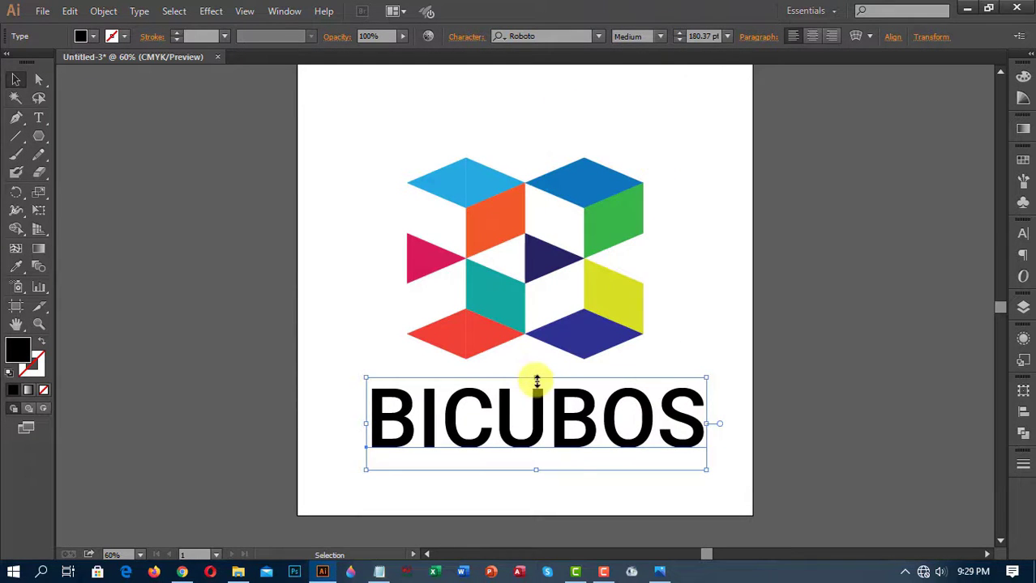
Scale the BICUBOS text proportionally to about 198 pt below the coloured design and convert it to outlines.
left_click_drag(535, 379, 535, 432)
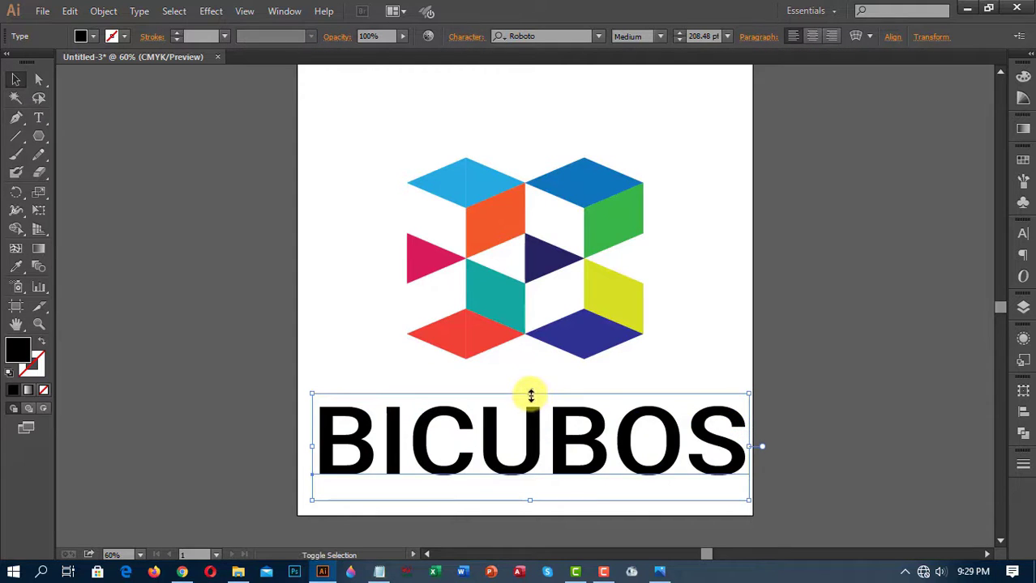
left_click_drag(531, 396, 528, 398)
right_click(533, 431)
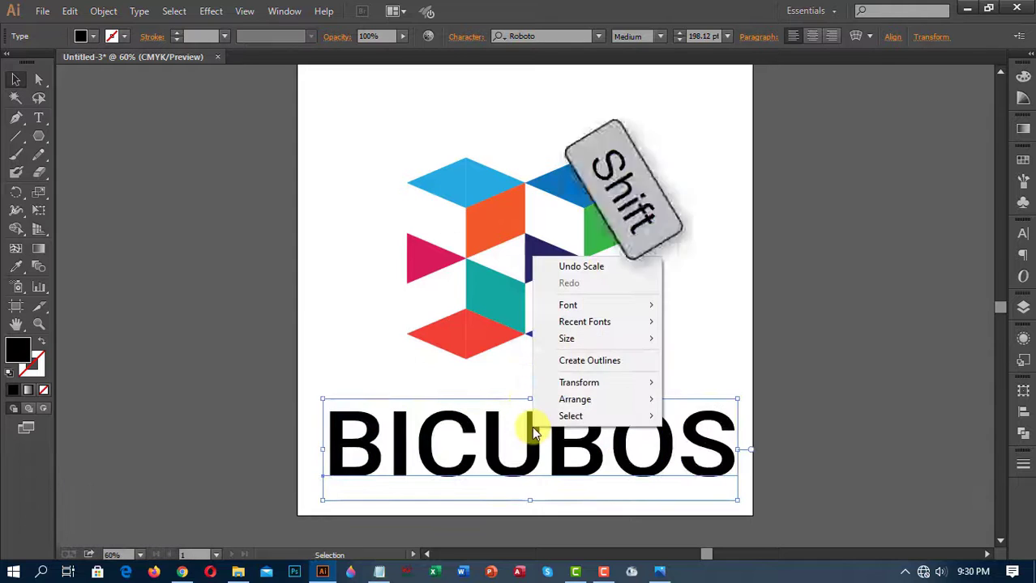
left_click(567, 361)
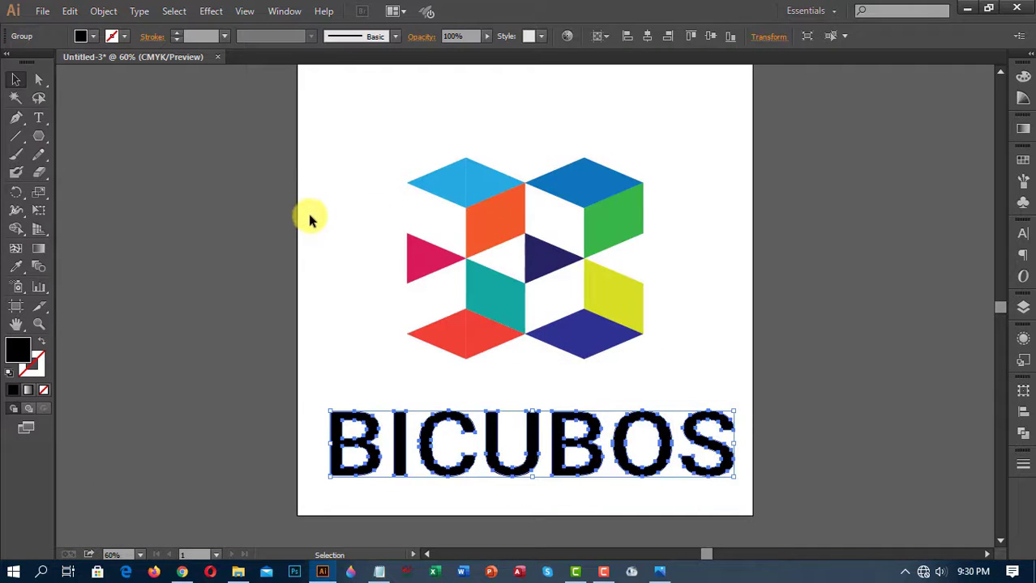
Fill the outlined BICUBOS lettering with a very dark navy, based on the blue sampled from the second 3's upper rhombus.
key("i")
left_click(544, 261)
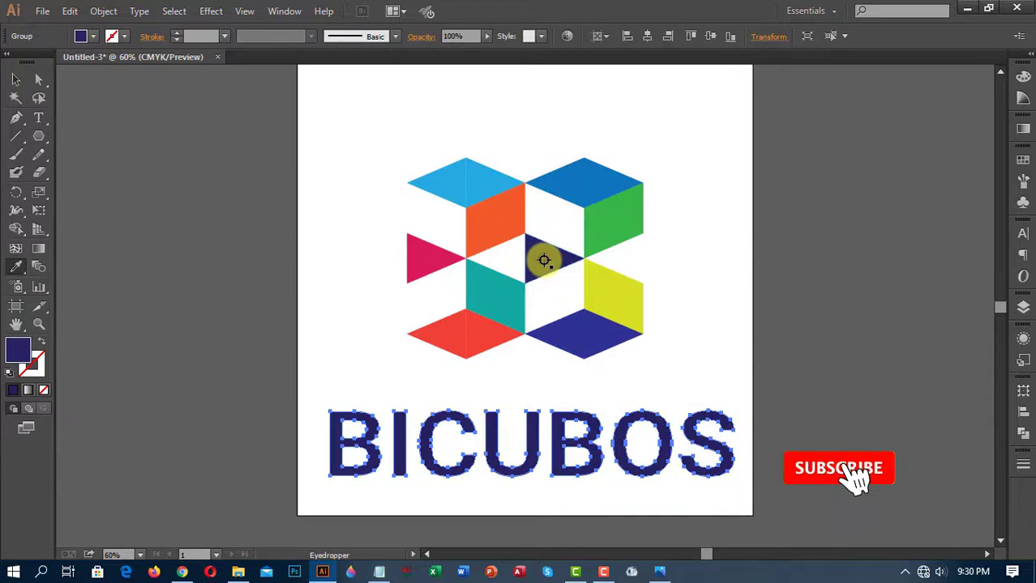
left_click(573, 187)
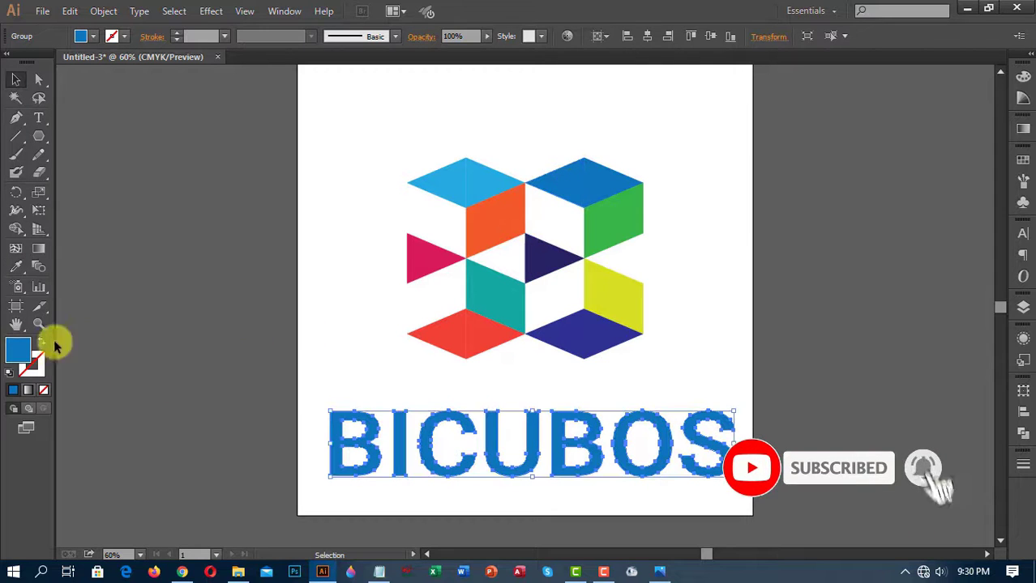
double_click(18, 348)
left_click_drag(500, 309, 478, 351)
left_click(660, 208)
left_click(855, 325)
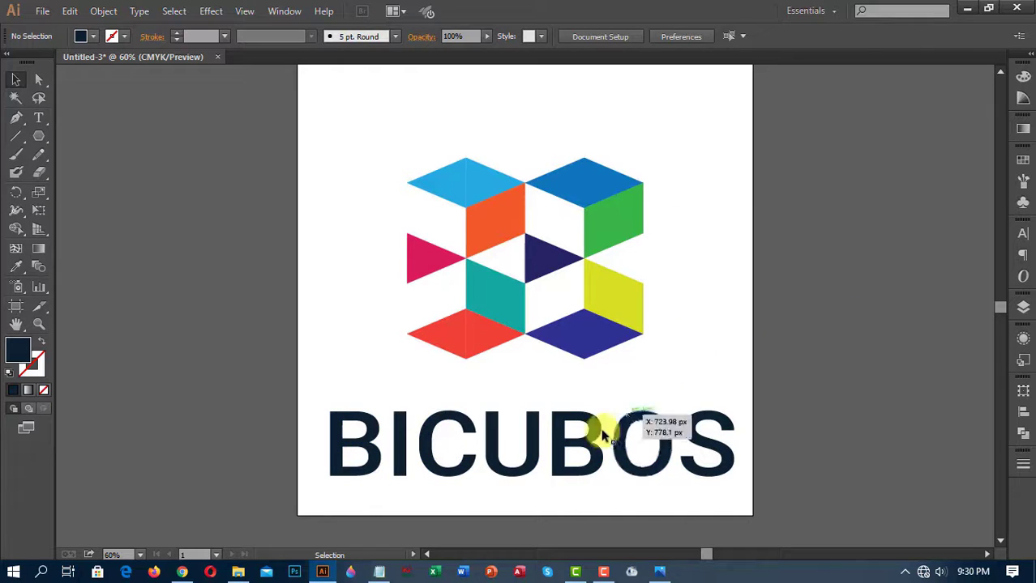
Scale the outlined BICUBOS lettering down slightly and proportionally to about 873 px wide.
left_click(536, 476)
left_click_drag(533, 480, 531, 476)
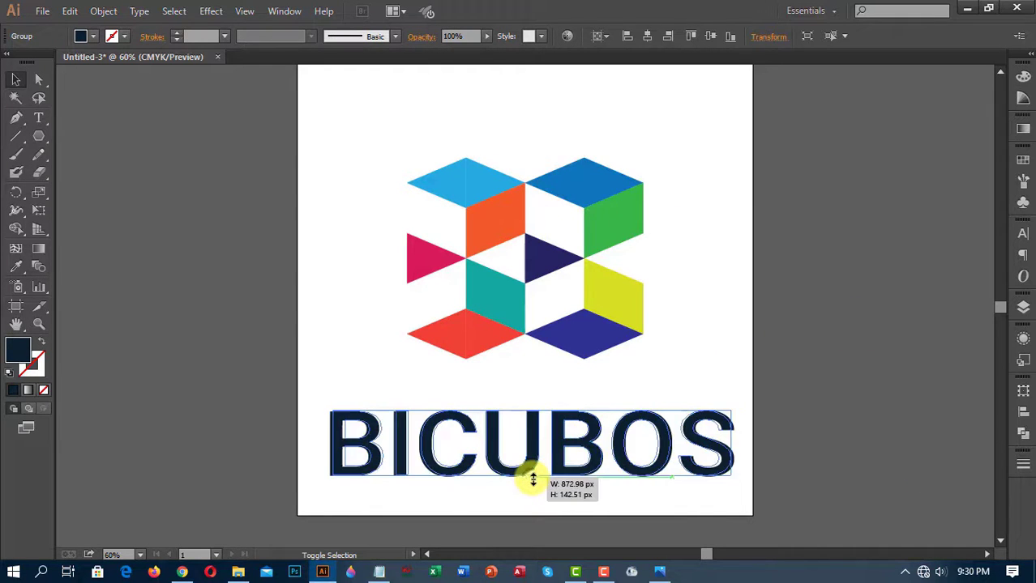
left_click(804, 389)
Centre the lettering and the coloured design horizontally and group them together.
left_click(557, 440)
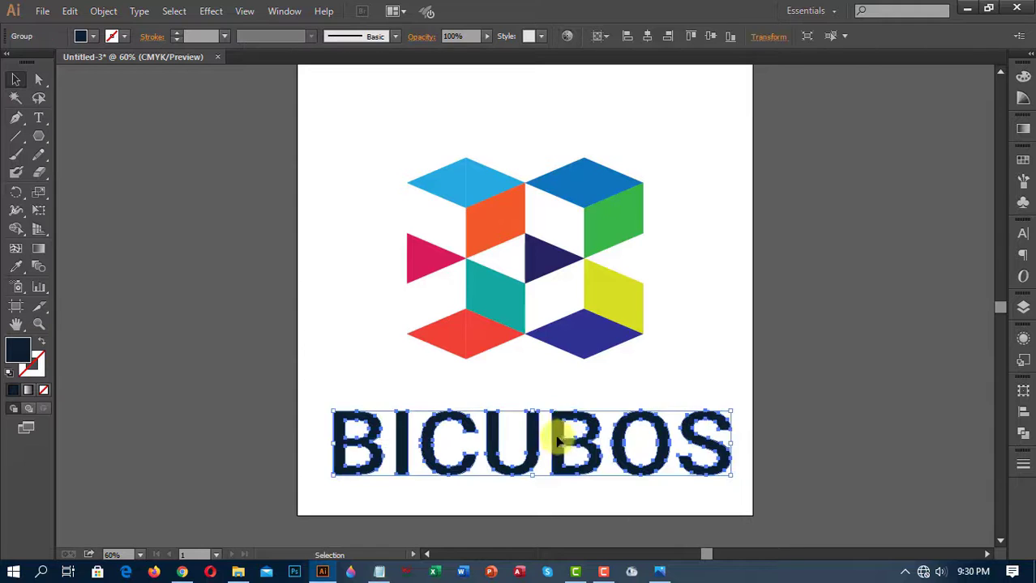
left_click(568, 327, "shift")
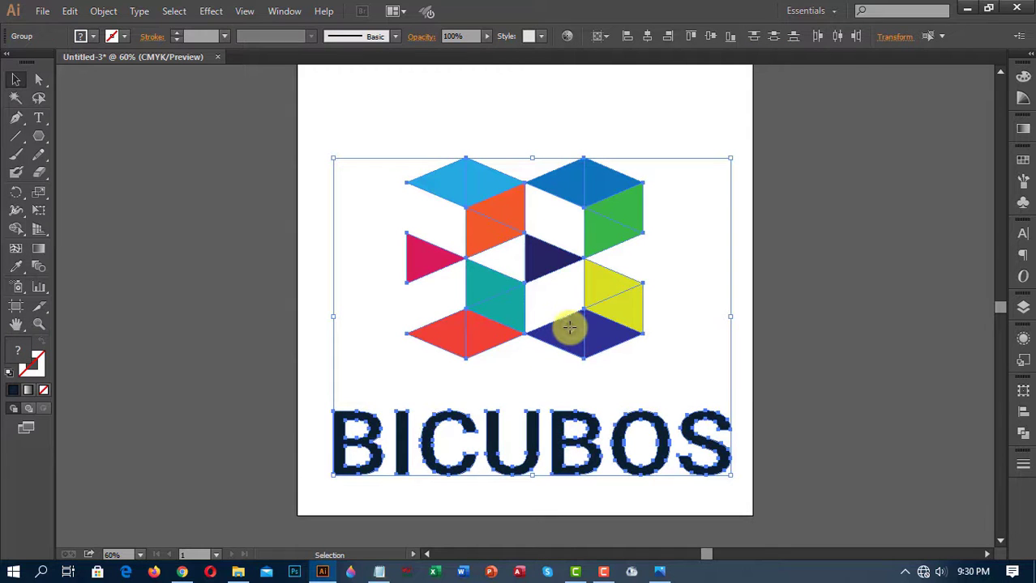
left_click(647, 36)
key("ctrl+g")
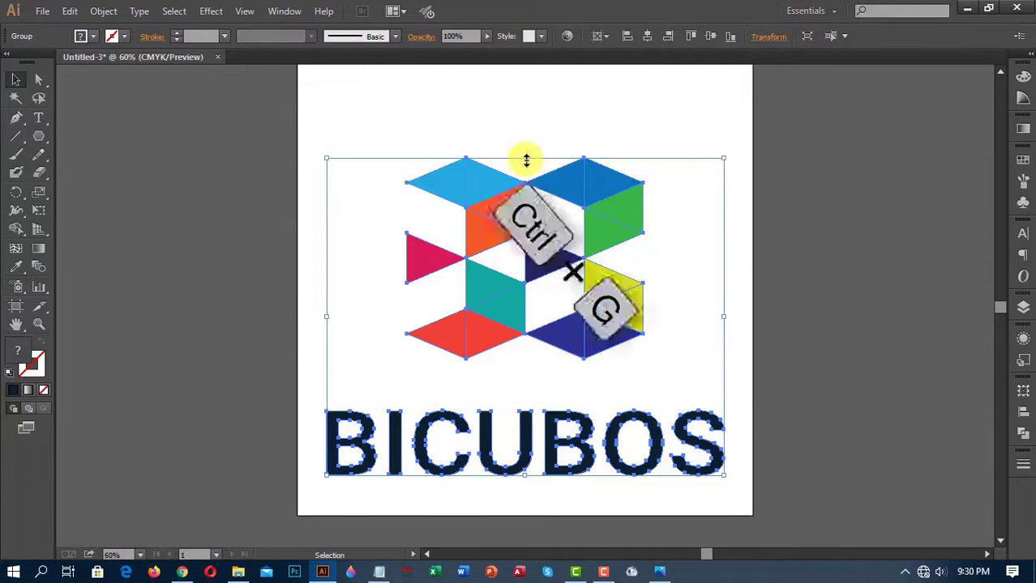
Scale the whole logo group down proportionally to about three quarters of its size and centre it vertically on the artboard.
left_click_drag(525, 159, 525, 237)
left_click(707, 35)
left_click(789, 259)
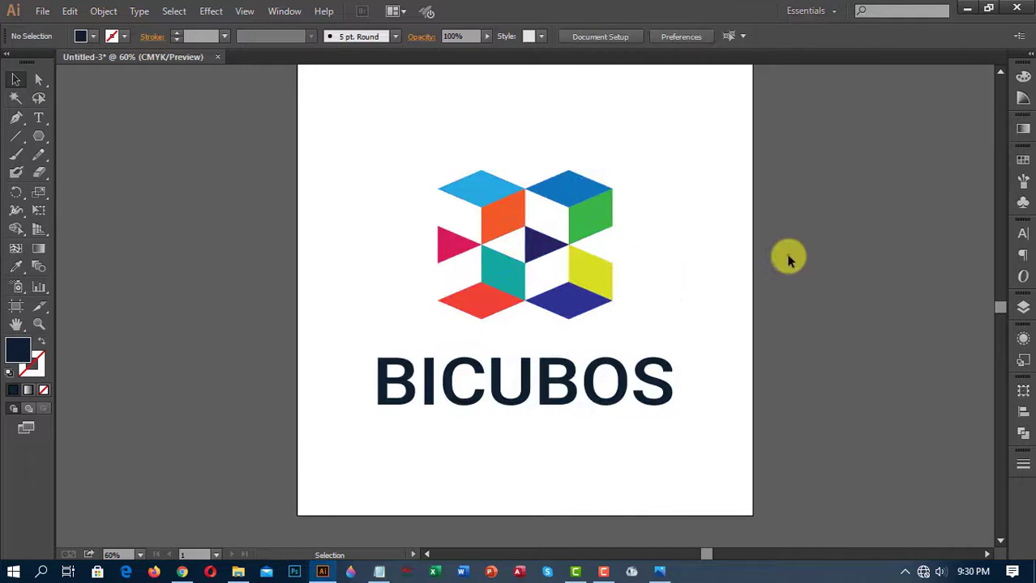
Shrink the logo group a little more, keeping its proportions, and centre it on the artboard both ways.
left_click(565, 253)
left_click_drag(525, 170, 523, 193)
left_click(711, 36)
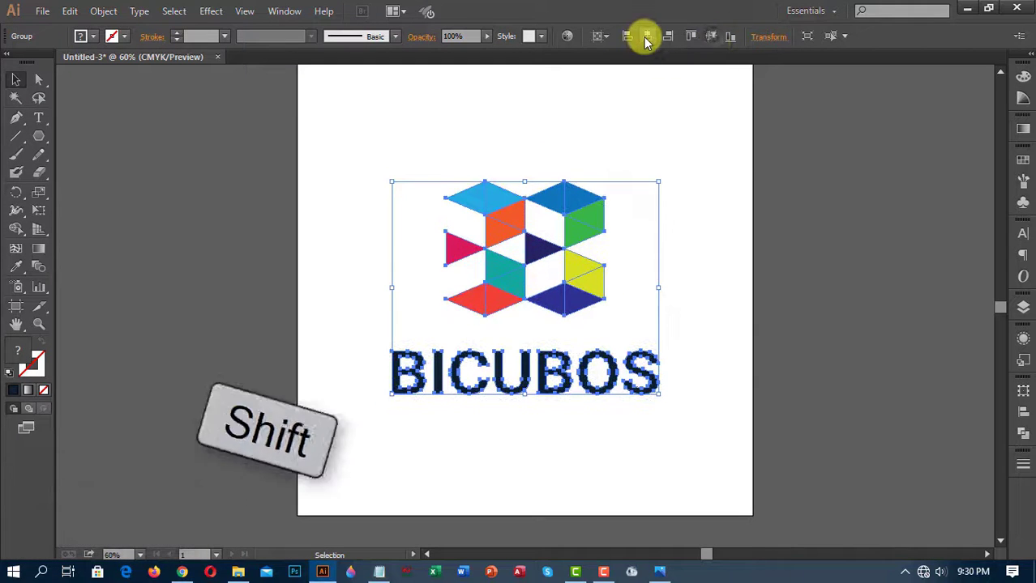
left_click(842, 307)
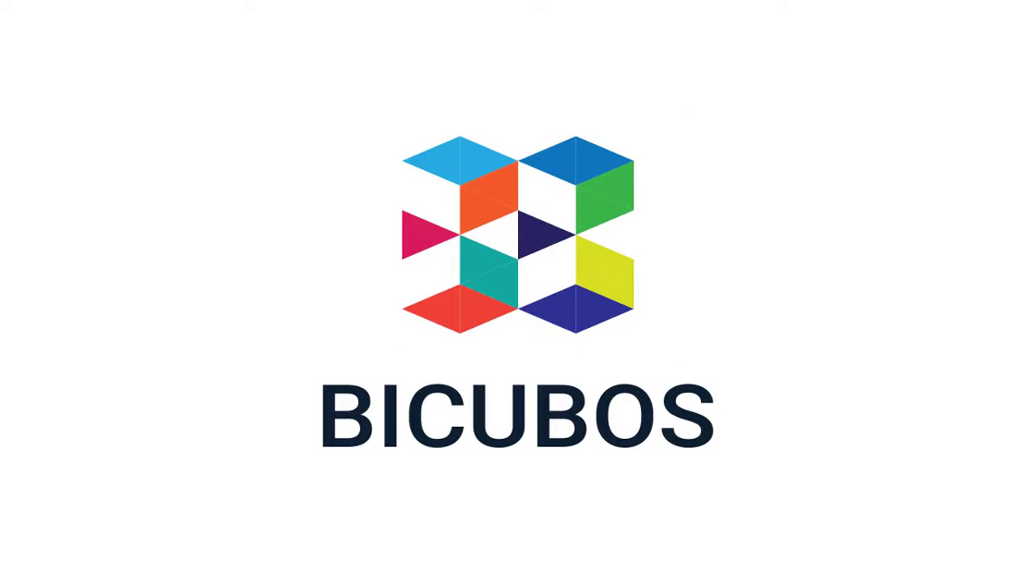